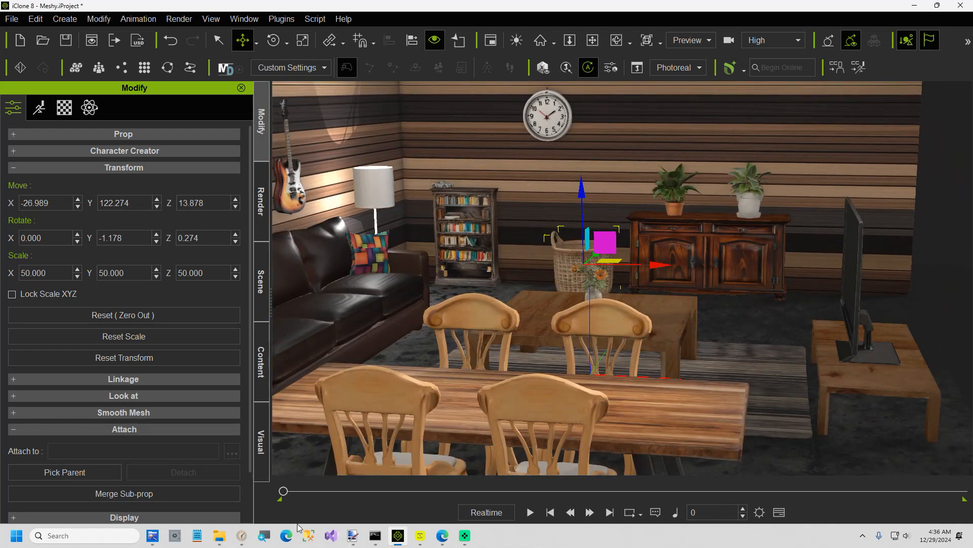
View the TV.png source image in Paint.NET and examine the matching TV model from behind in the iClone room
left_click(353, 535)
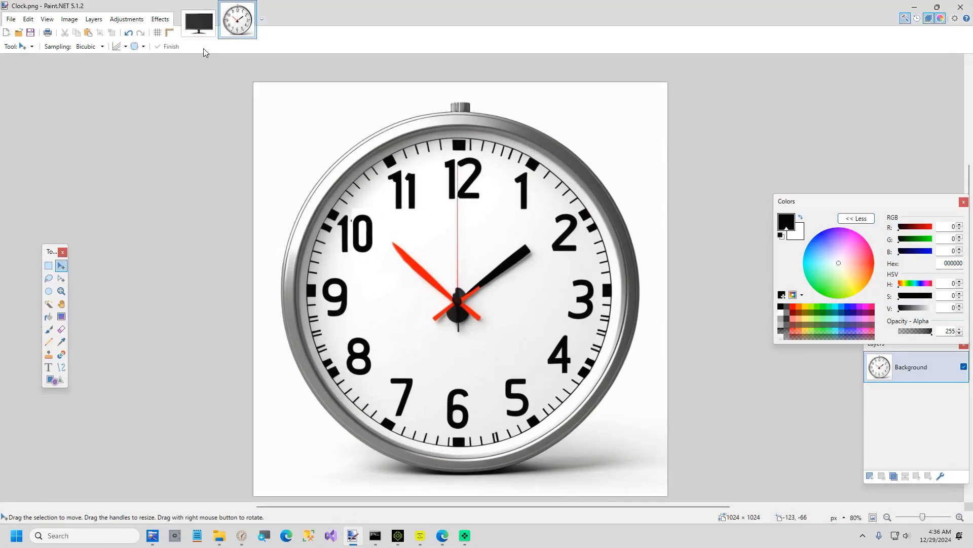
left_click(199, 20)
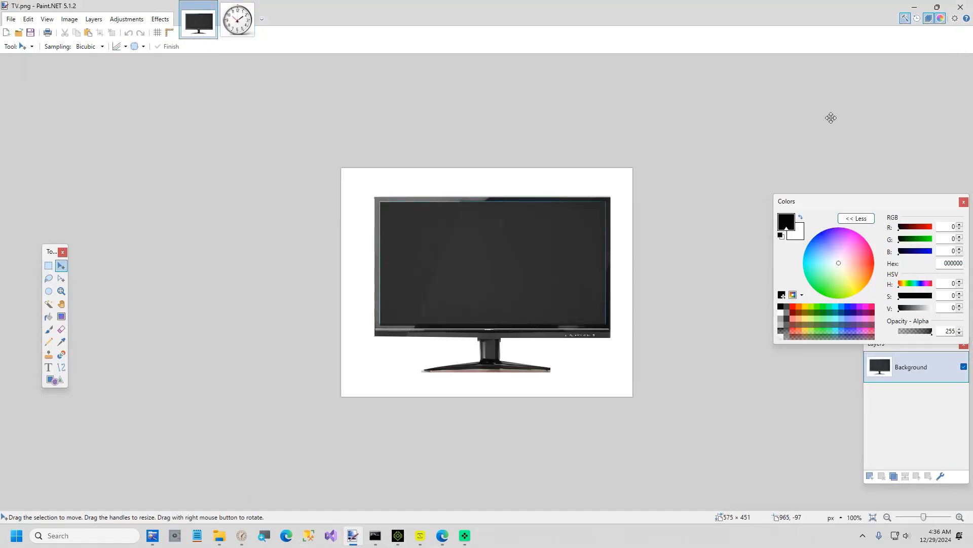
left_click(915, 7)
left_click_drag(690, 328, 550, 345)
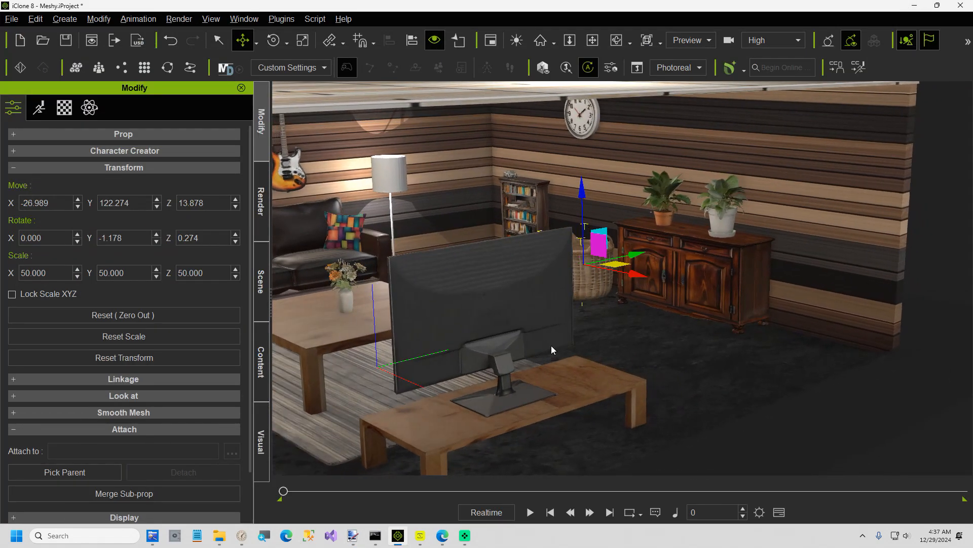
scroll(550, 346, "up", 5)
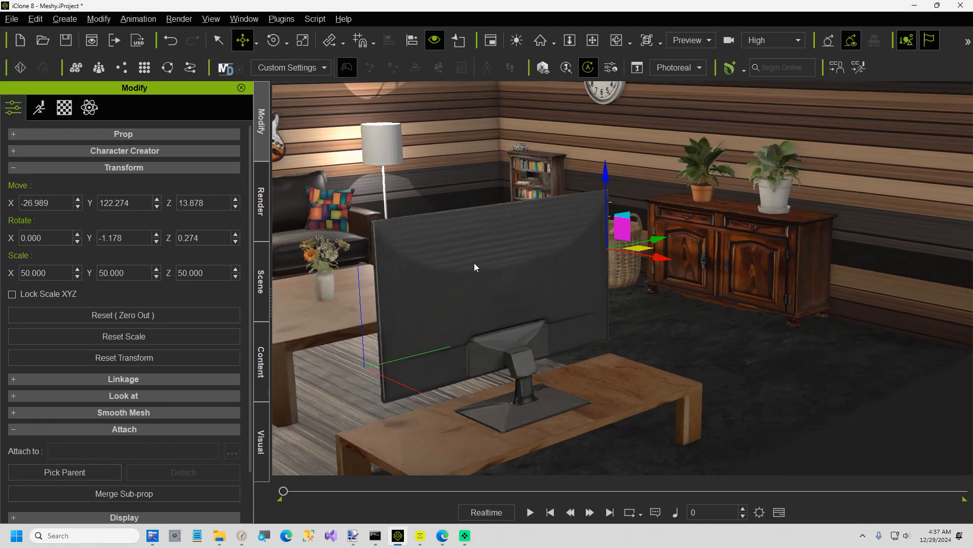
scroll(434, 393, "down", 8)
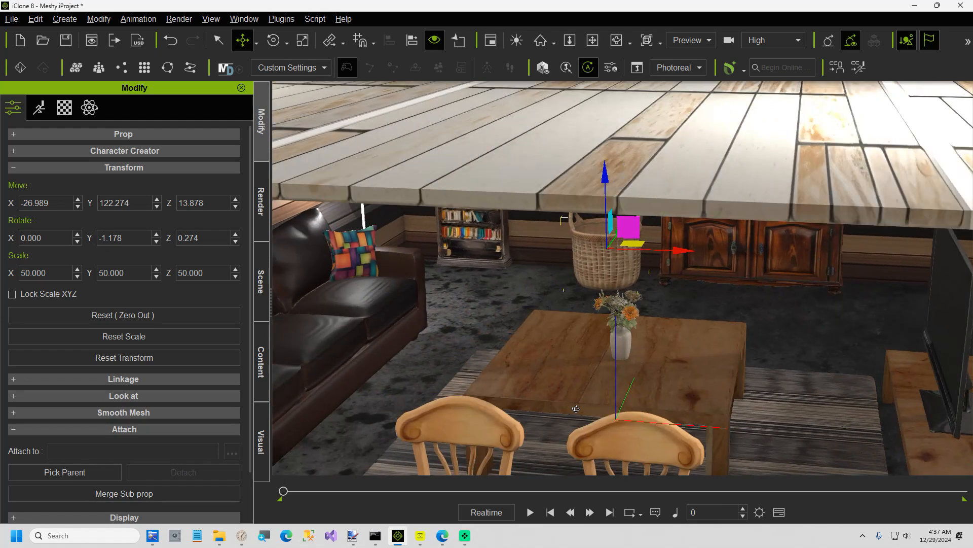
Examine the living room models around the couch, pillows, floor lamps and lampshade from several angles and distances
left_click_drag(576, 409, 602, 385)
left_click_drag(536, 357, 685, 359)
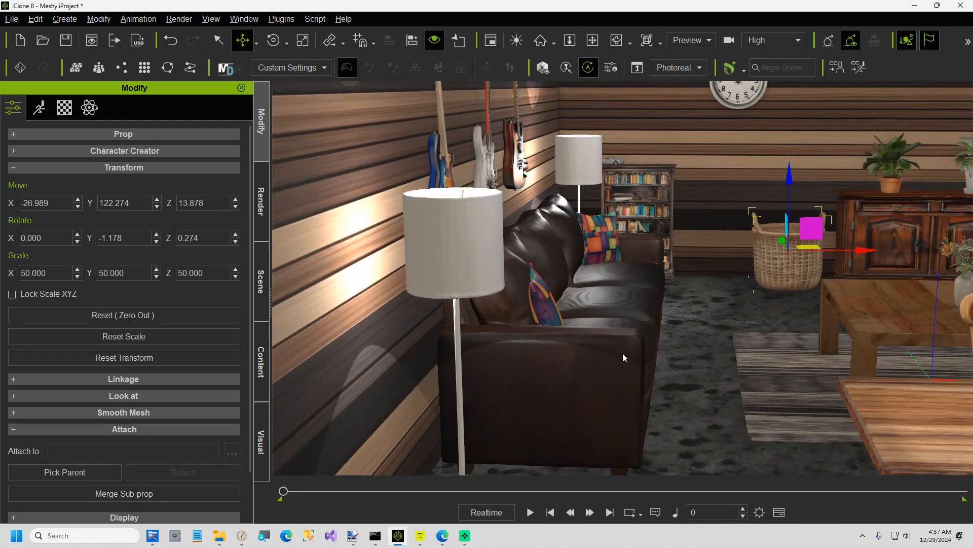
left_click_drag(624, 355, 634, 374)
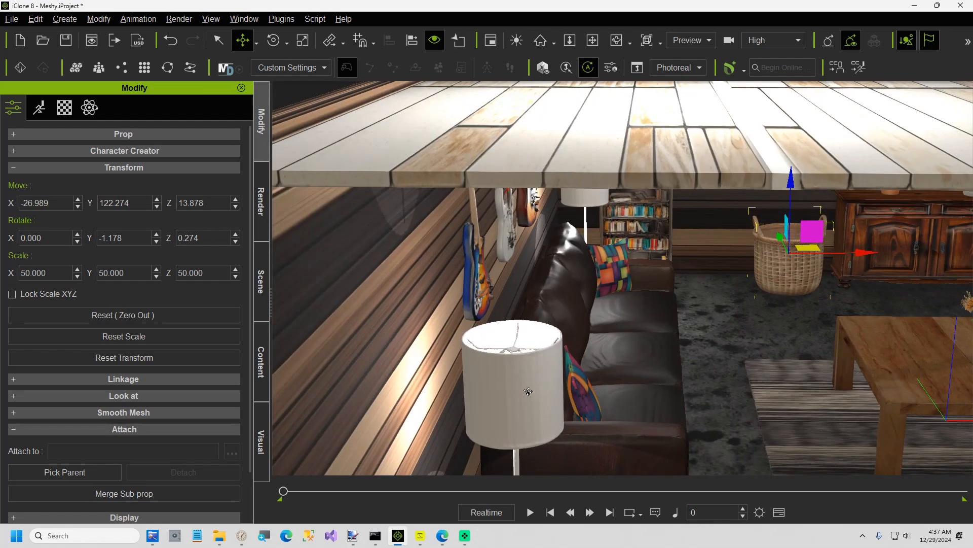
left_click_drag(528, 393, 528, 399)
scroll(528, 400, "up", 2)
scroll(528, 400, "down", 2)
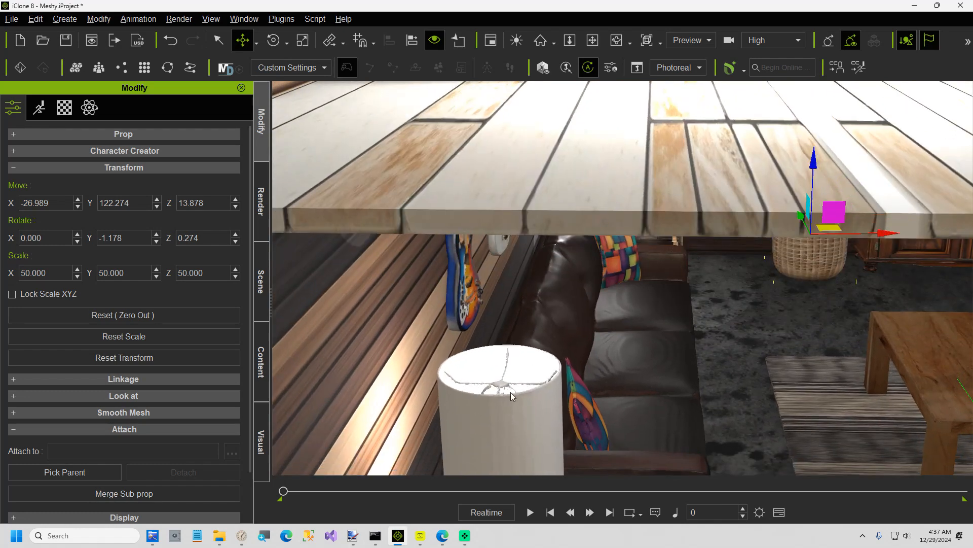
scroll(509, 419, "up", 2)
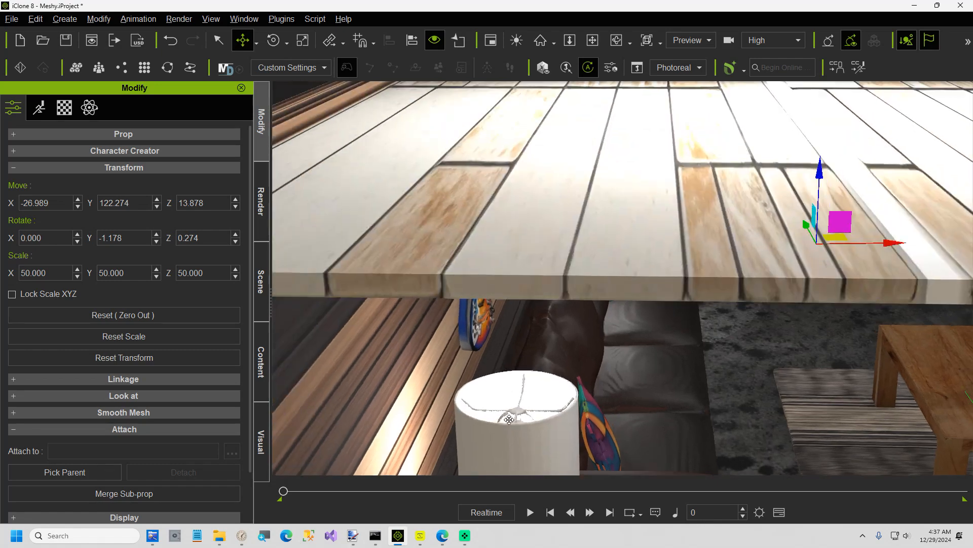
scroll(509, 419, "down", 3)
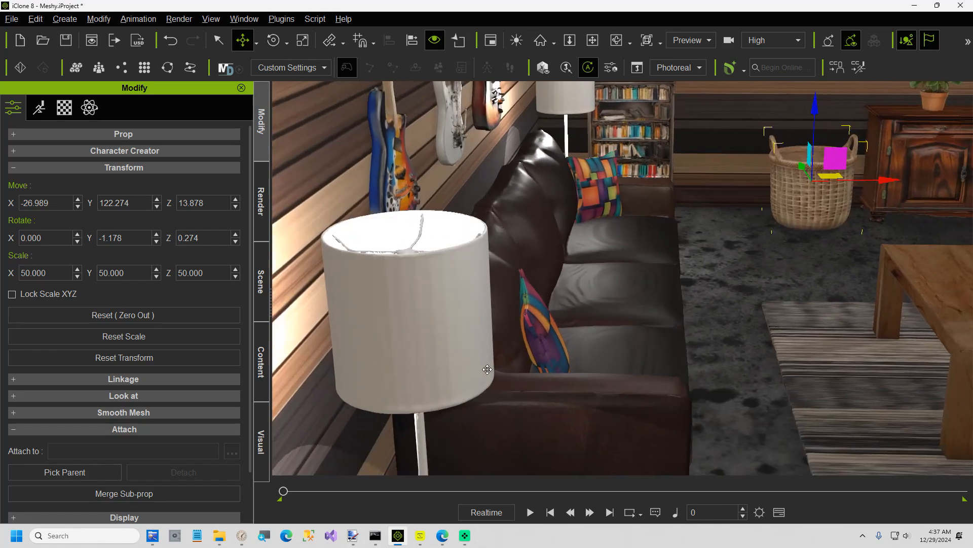
scroll(595, 404, "up", 5)
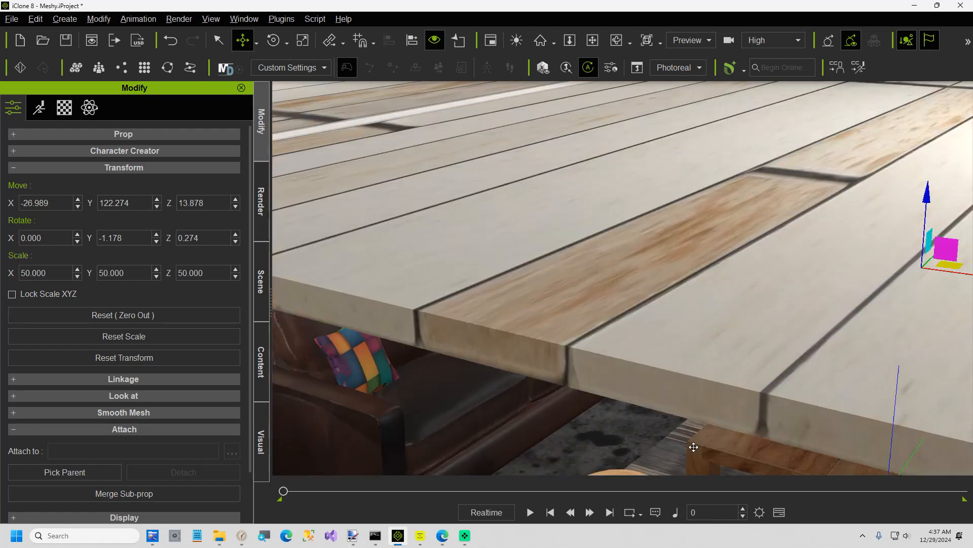
scroll(547, 280, "down", 5)
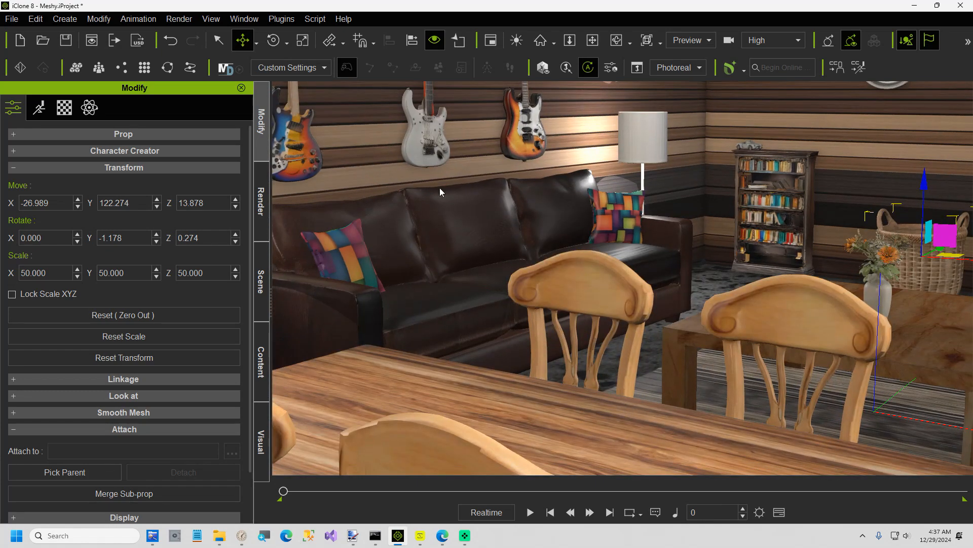
Focus on the white guitar and examine the three wall-mounted guitars above the couch up close and from the front
double_click(420, 141)
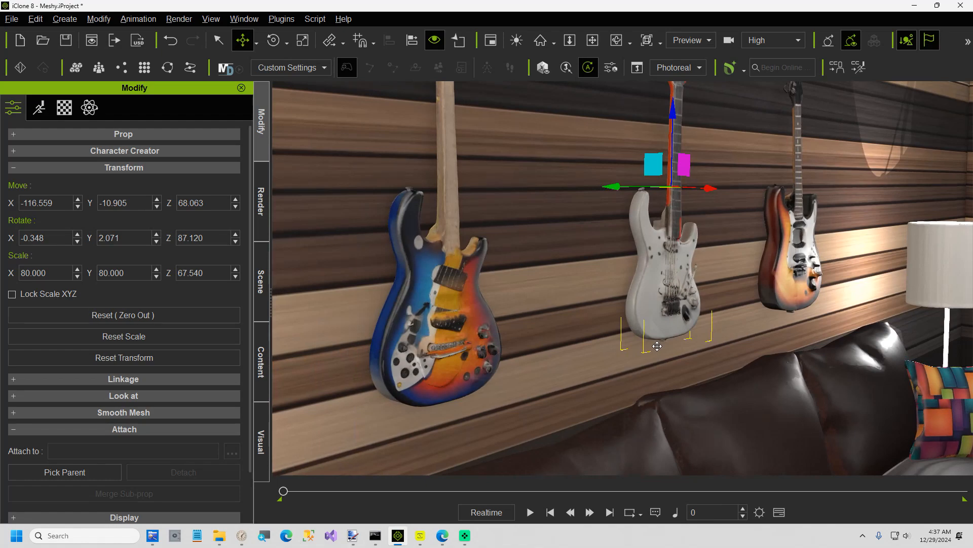
scroll(710, 340, "up", 3)
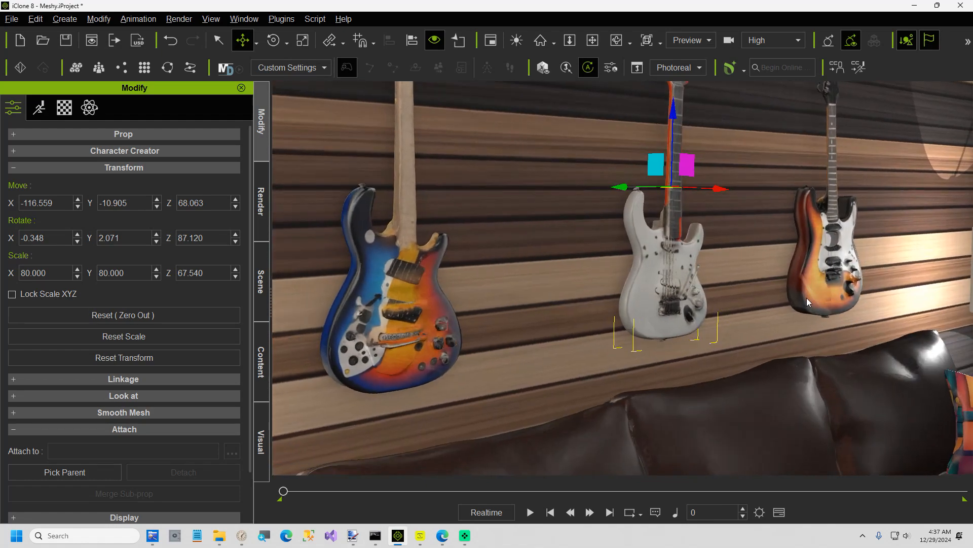
left_click_drag(841, 294, 606, 399)
scroll(606, 398, "down", 5)
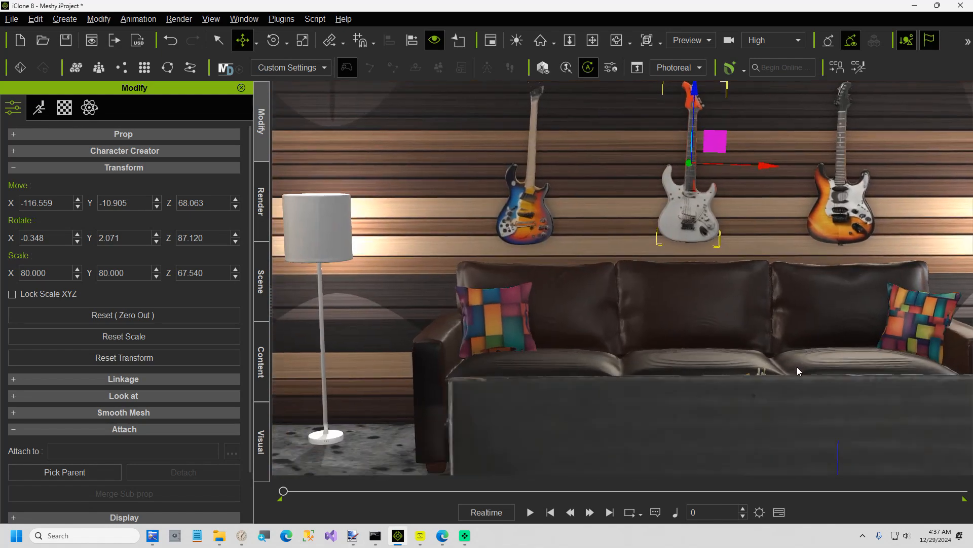
left_click_drag(797, 366, 820, 406)
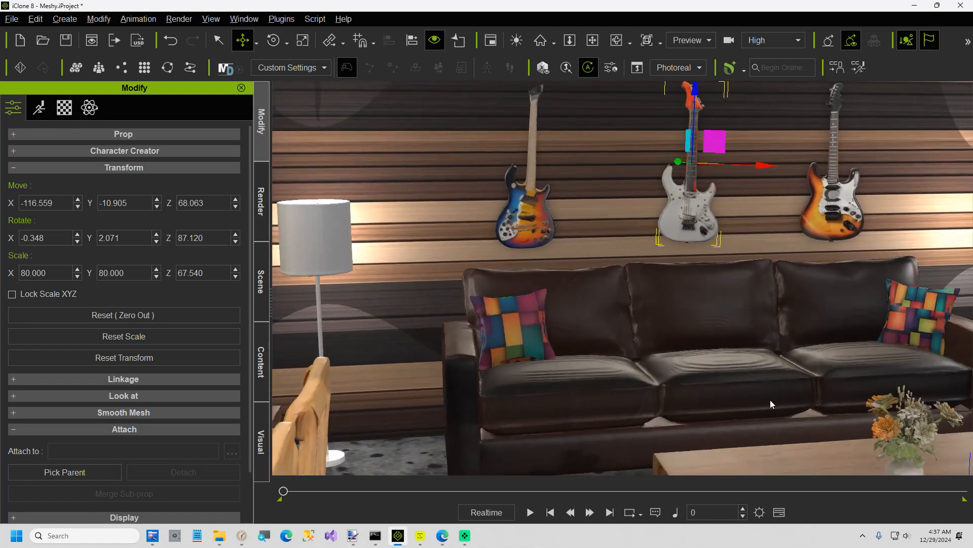
Try moving the dining room table with its chairs along the Y axis, and undo the move
left_click_drag(717, 422, 738, 376)
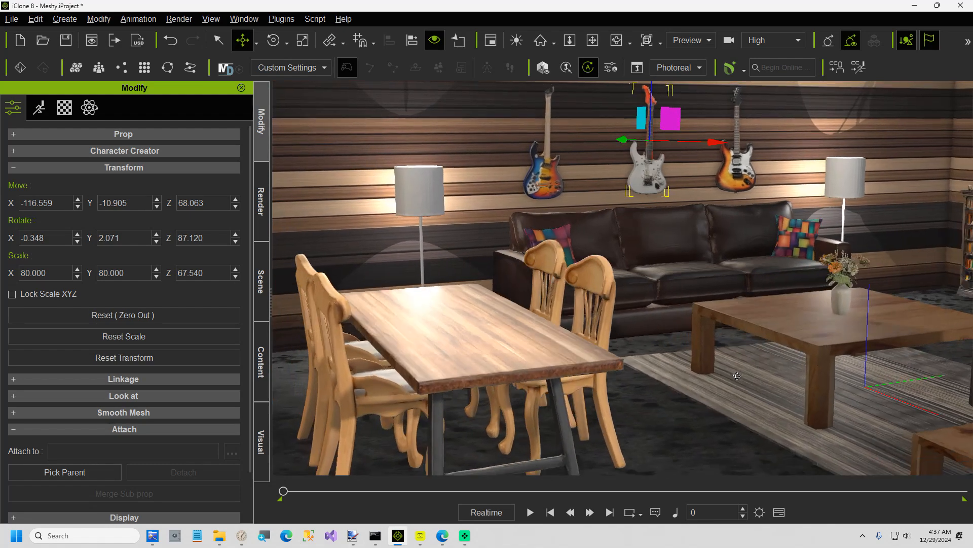
left_click(602, 395)
left_click_drag(527, 379, 486, 379)
key("ctrl+z")
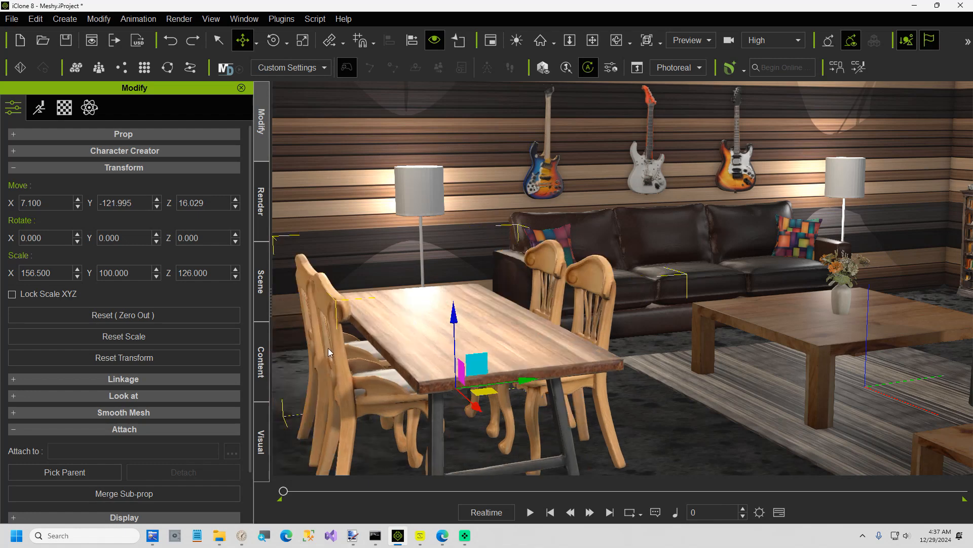
Expand DiningRoomTable in the scene hierarchy, select Chair1 and shift it slightly along the Y axis
left_click(260, 304)
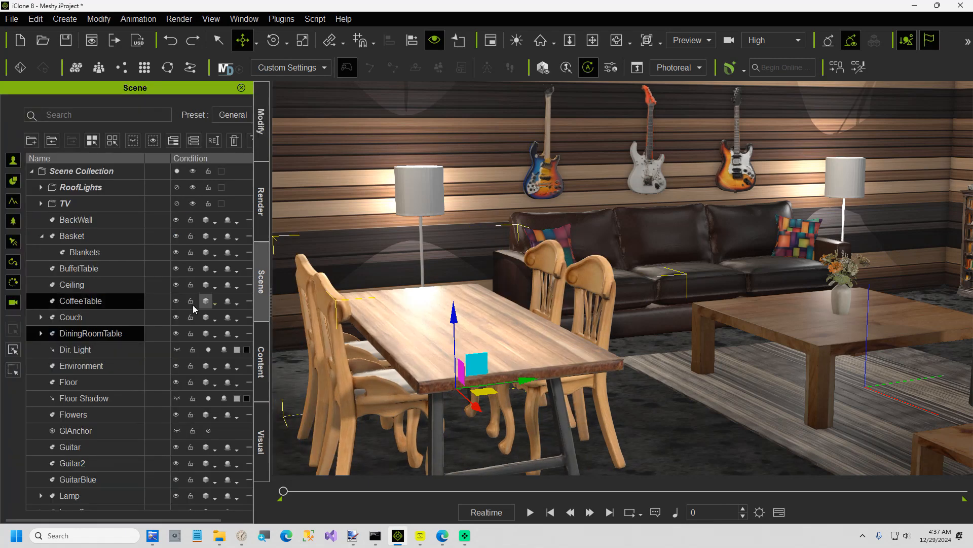
left_click(39, 334)
left_click(81, 349)
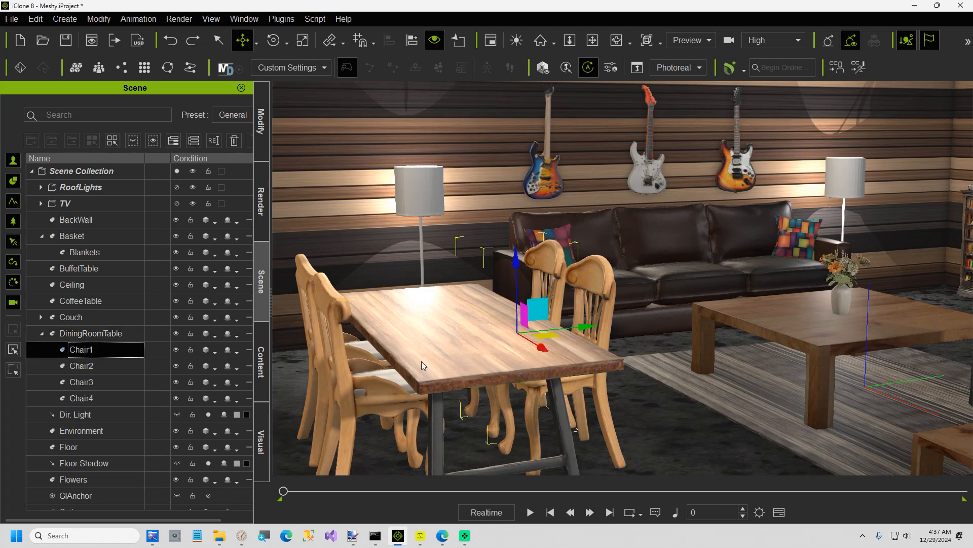
mouse_move(588, 327)
left_mouse_down()
mouse_move(726, 311)
mouse_move(572, 325)
left_mouse_up()
Raise the wicker basket beside the buffet table off the floor and rotate it slightly
mouse_move(587, 372)
left_mouse_down()
mouse_move(632, 378)
mouse_move(547, 385)
mouse_move(636, 385)
mouse_move(601, 380)
left_mouse_up()
left_click_drag(674, 355, 698, 361)
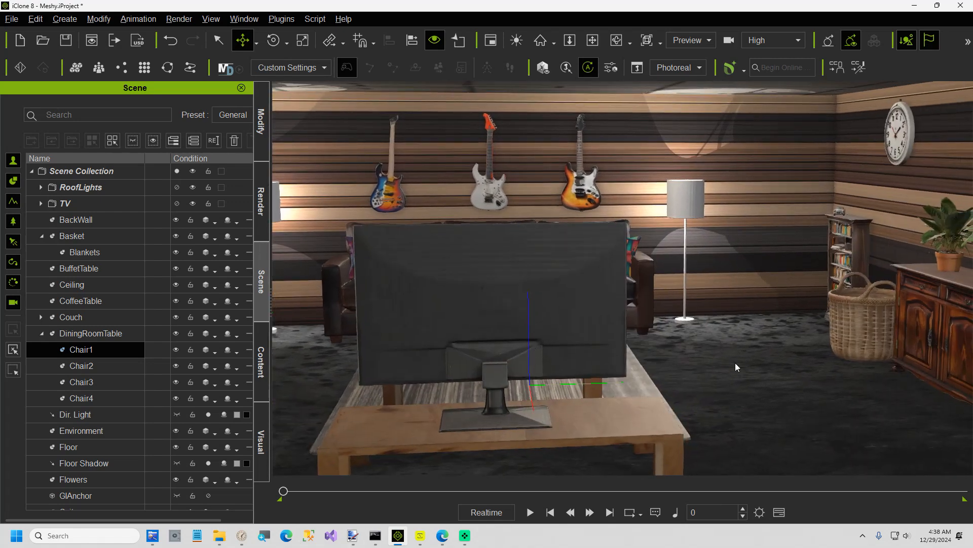
left_click(873, 331)
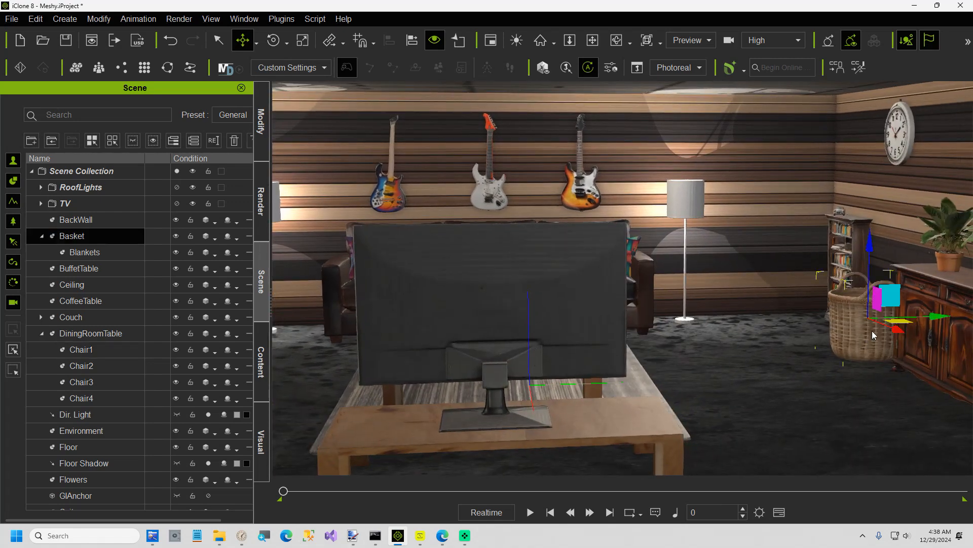
mouse_move(869, 242)
left_mouse_down()
mouse_move(868, 229)
mouse_move(865, 237)
left_mouse_up()
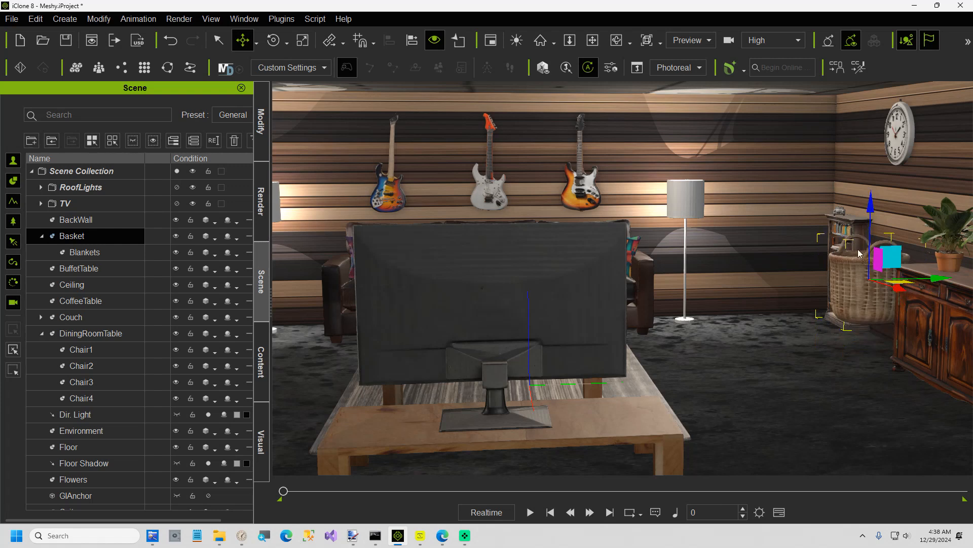
key("e")
mouse_move(896, 265)
left_mouse_down()
mouse_move(882, 308)
mouse_move(882, 263)
left_mouse_up()
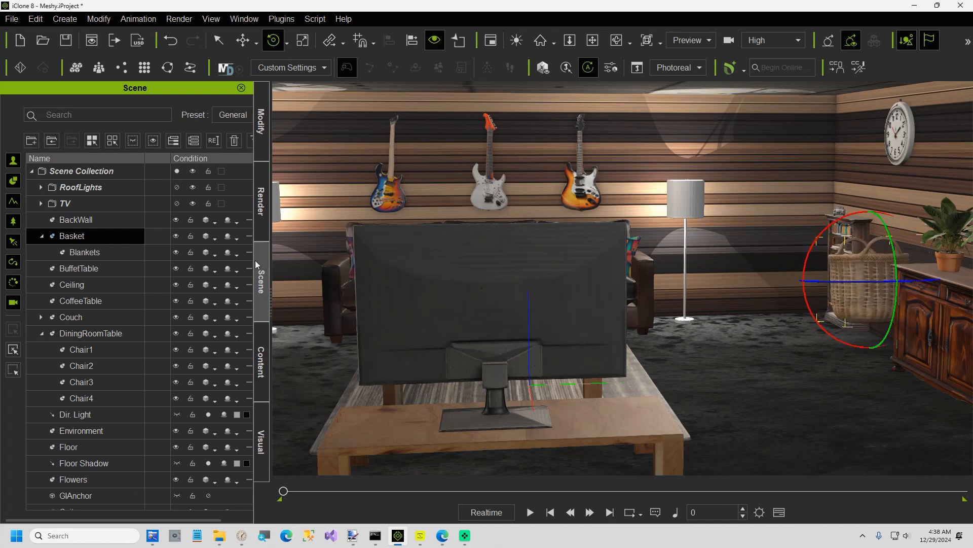
Move the Blankets object out of the basket along the Y axis toward the floor lamp
left_click(105, 252)
key("w")
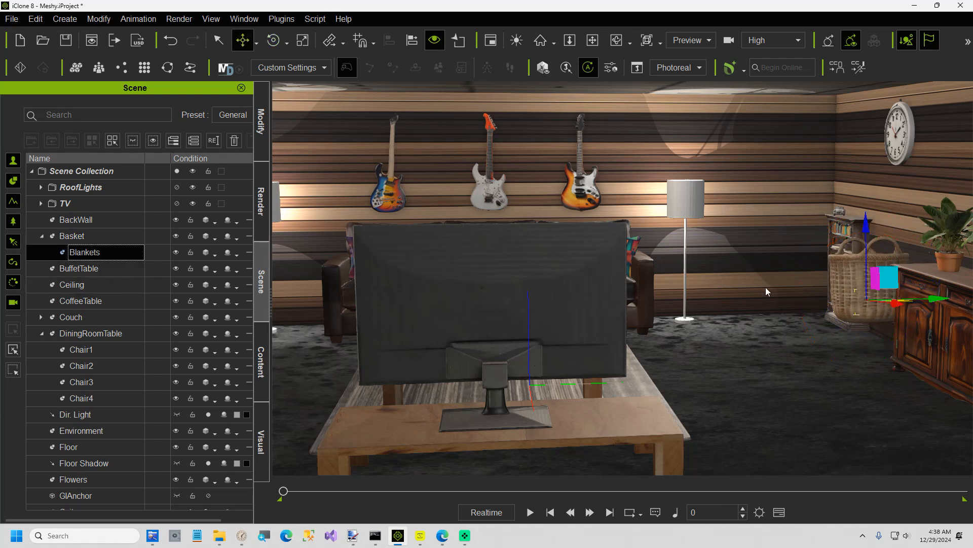
left_click_drag(930, 305, 806, 308)
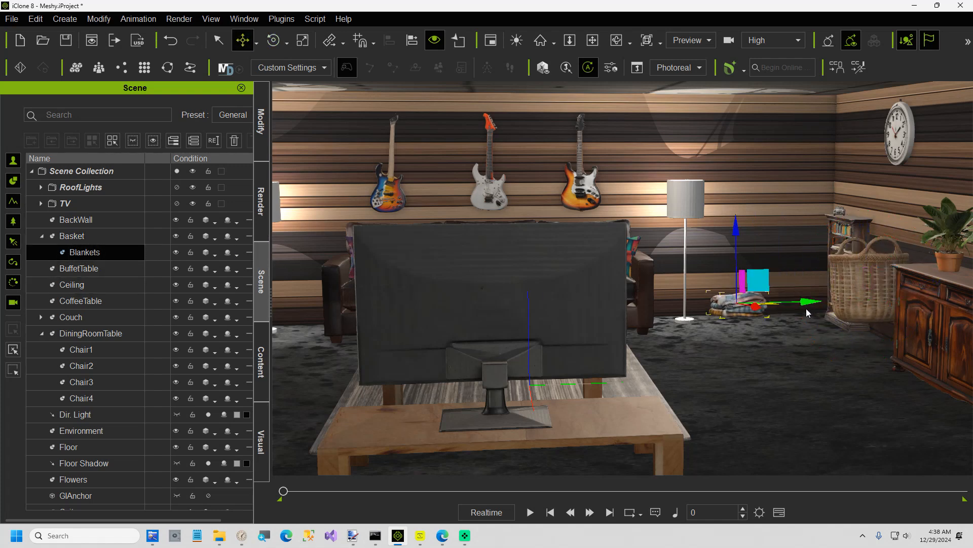
Undo the blankets move and the basket's rotation and raise
left_click(722, 372)
key("ctrl+z")
key("ctrl+z")
key("ctrl+z")
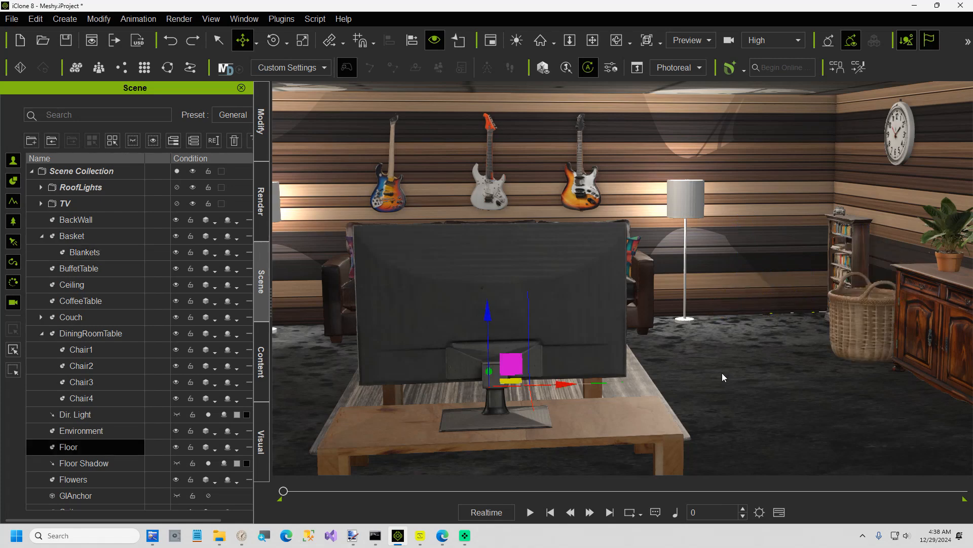
left_click_drag(816, 381, 761, 291)
left_click_drag(716, 369, 497, 470)
Switch to the InvokeAI GitHub page in Edge, open the Quick Start installation guide and review the system requirements and launcher downloads
left_click(443, 535)
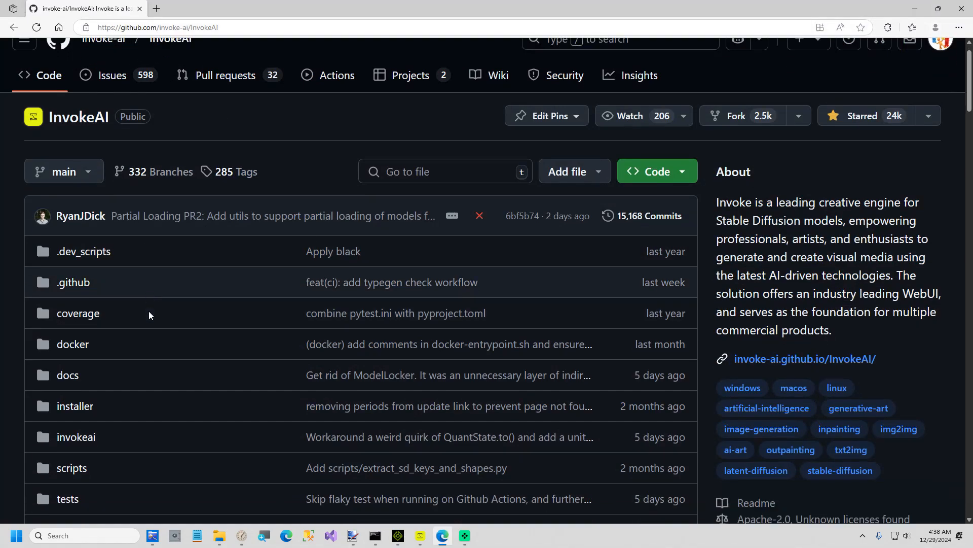
scroll(148, 312, "down", 12)
scroll(149, 314, "down", 10)
scroll(149, 314, "down", 5)
left_click(211, 220)
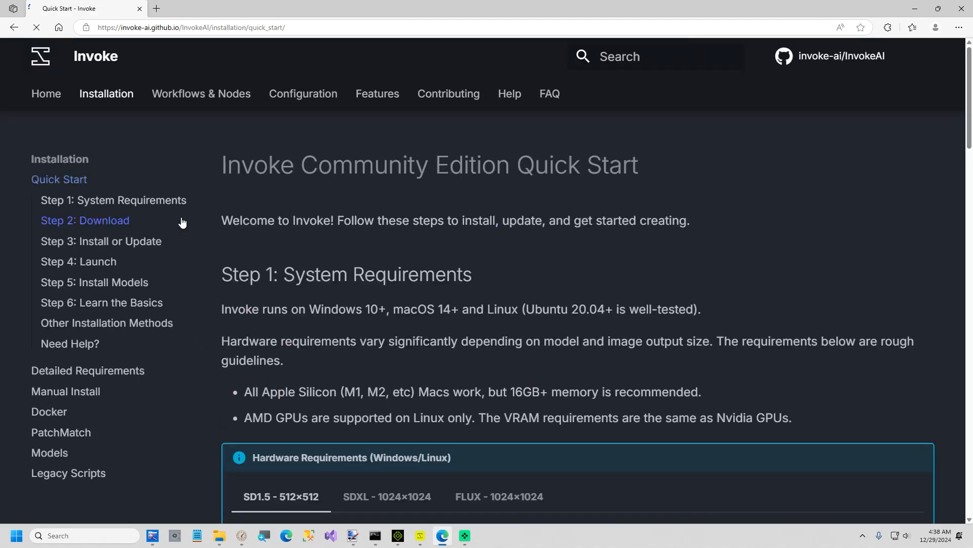
scroll(264, 238, "down", 2)
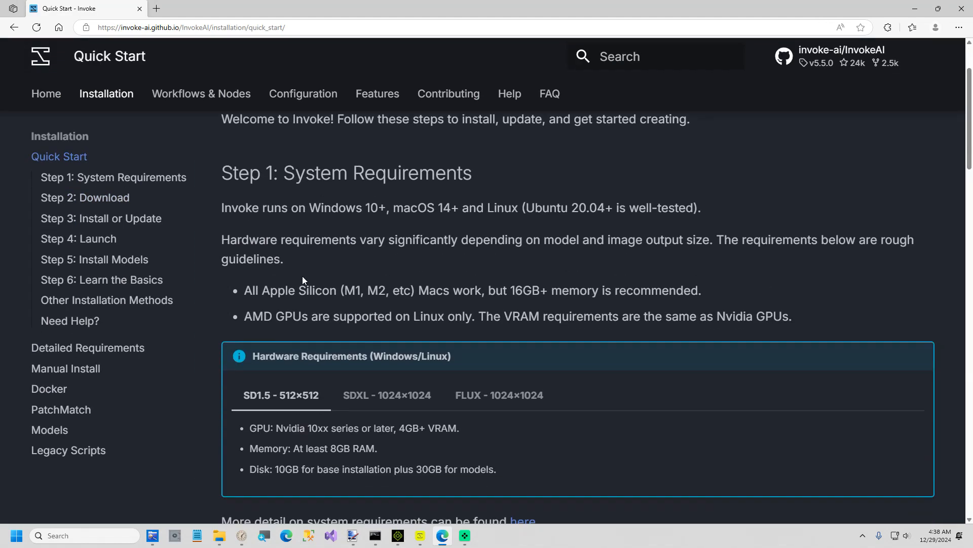
scroll(303, 279, "down", 7)
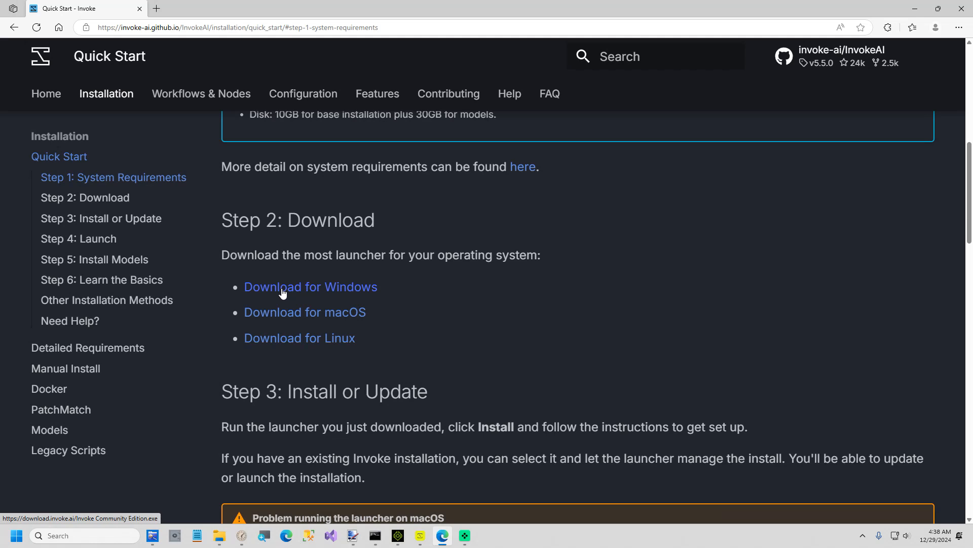
Switch to NFlate and open the Launcher folder containing the Invoke Community Edition executable
left_click(148, 541)
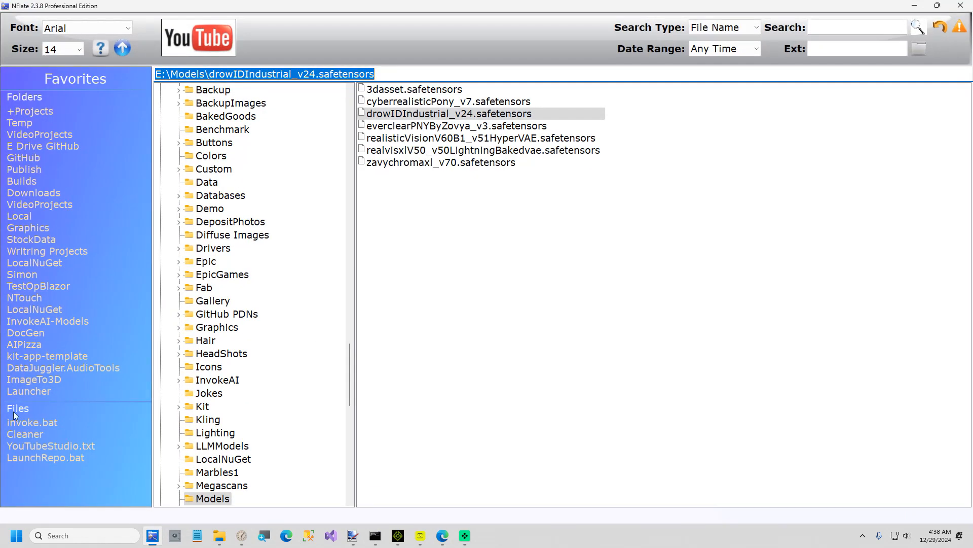
left_click(18, 390)
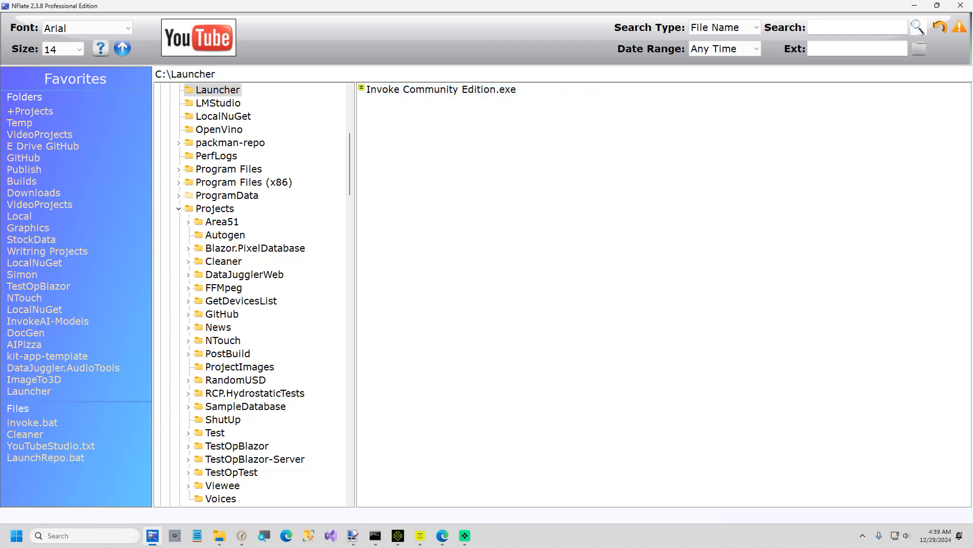
Search Windows for "Wind" and open Windows Security
left_click(109, 540)
type("Wind")
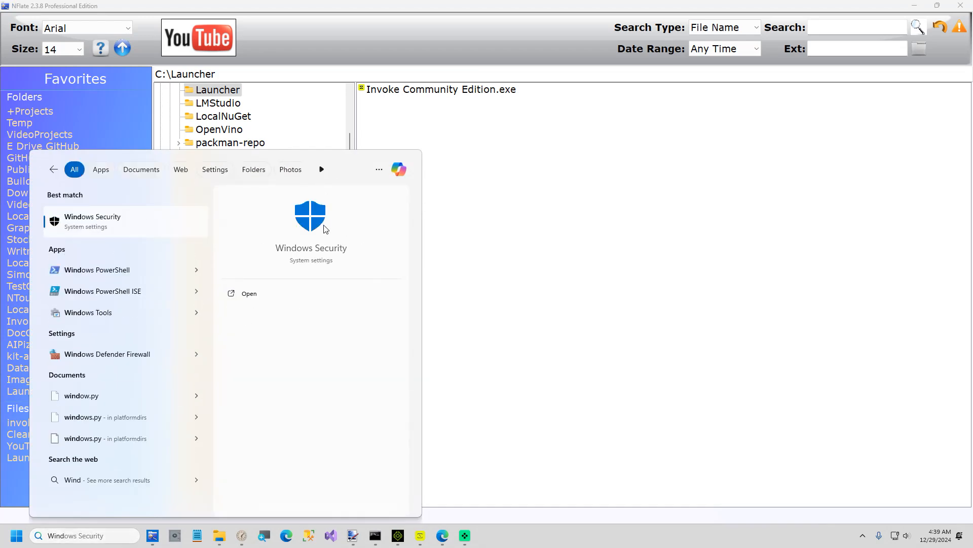
left_click(325, 229)
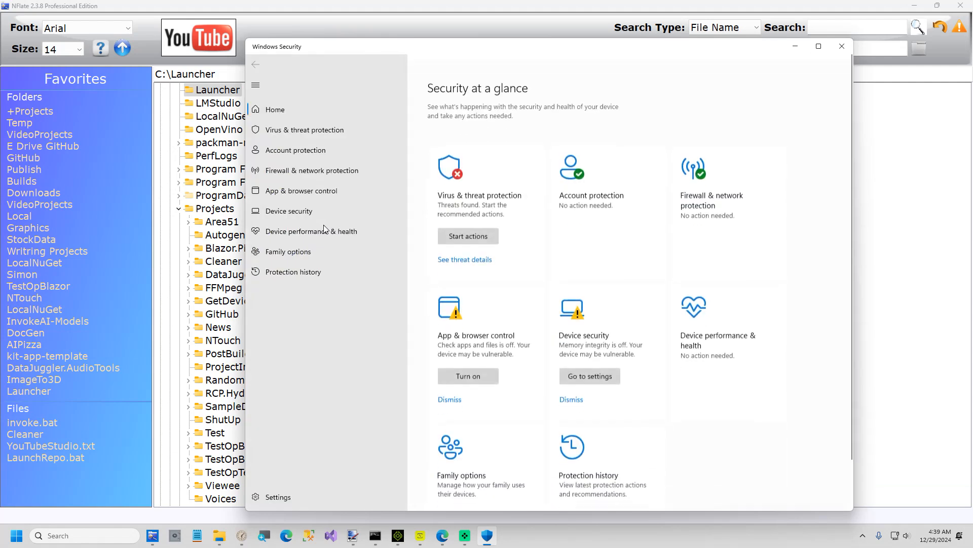
In the Virus & threat protection settings, turn Real-time protection off and back on, and close Windows Security
left_click(453, 204)
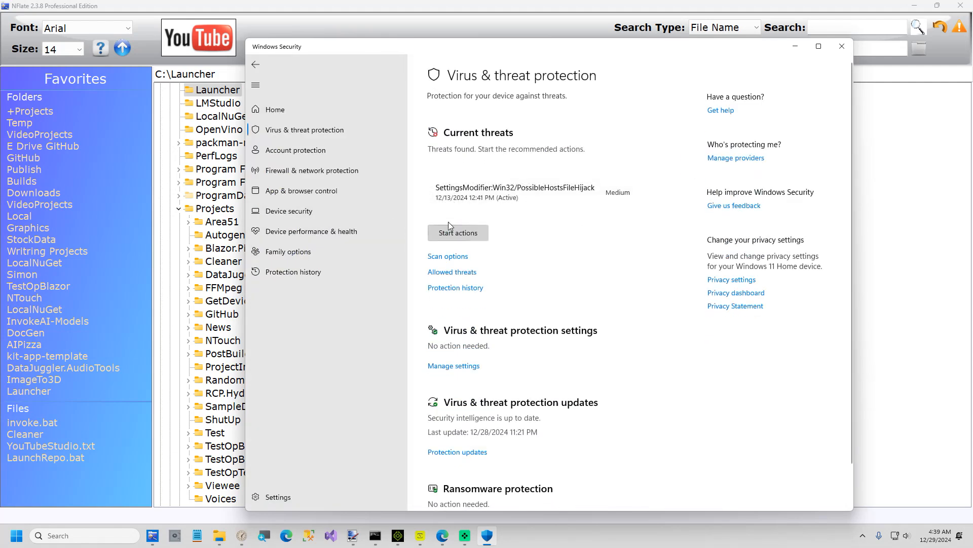
left_click(453, 366)
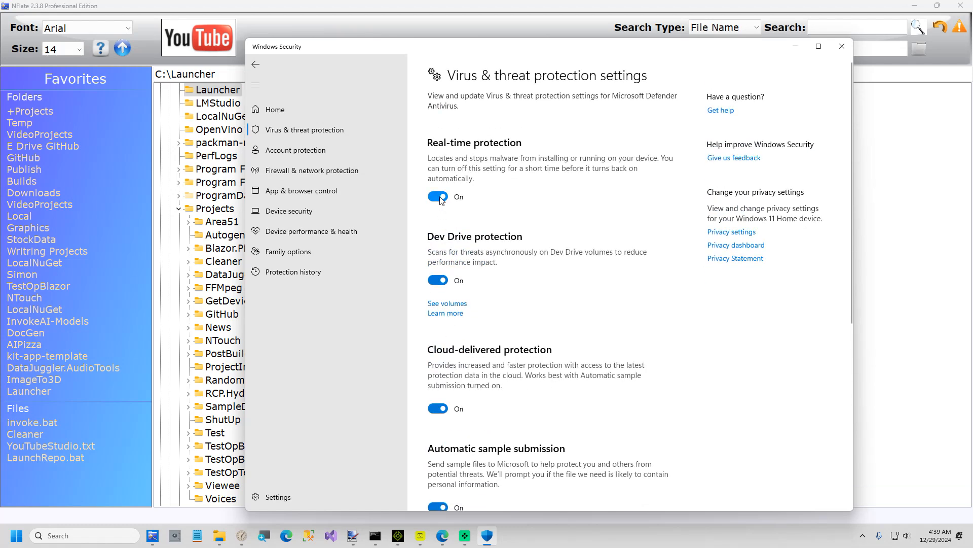
left_click(437, 196)
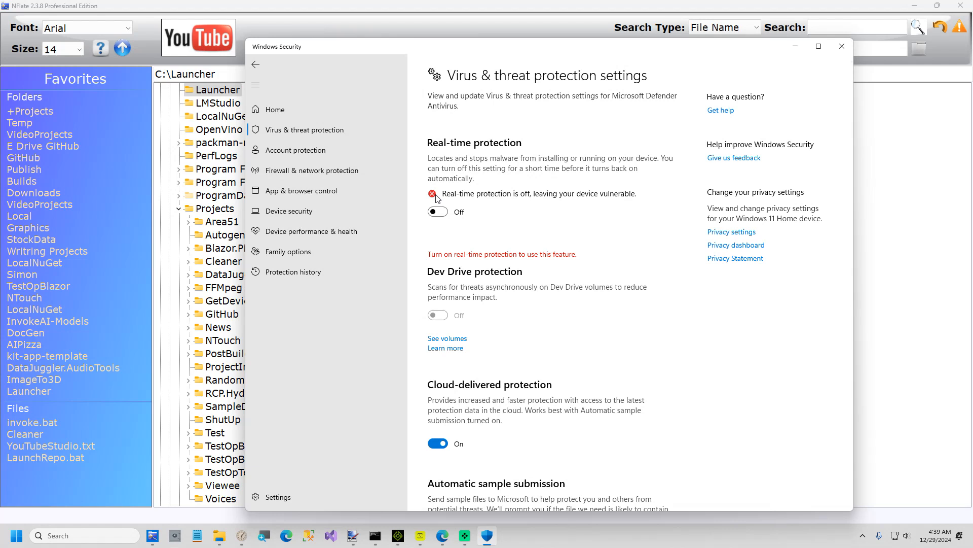
left_click(437, 211)
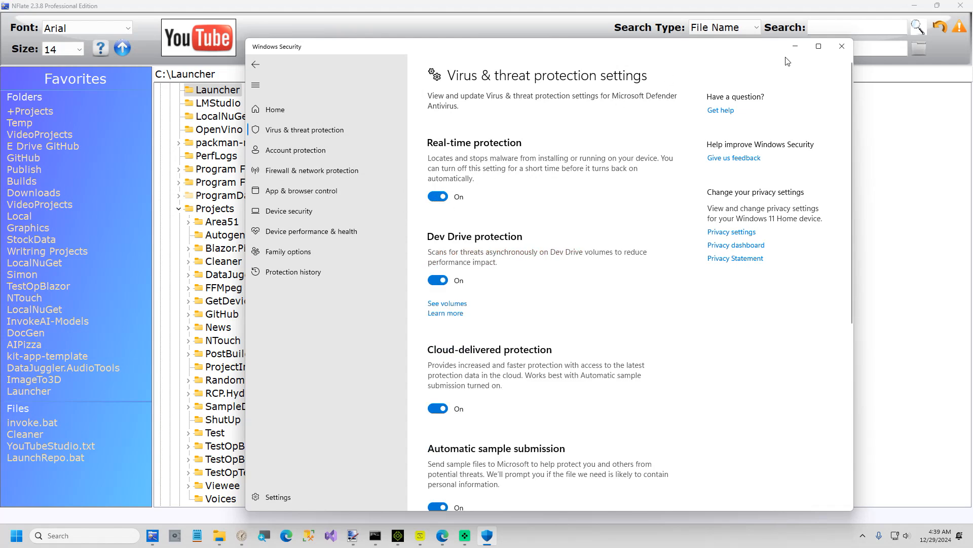
left_click(842, 47)
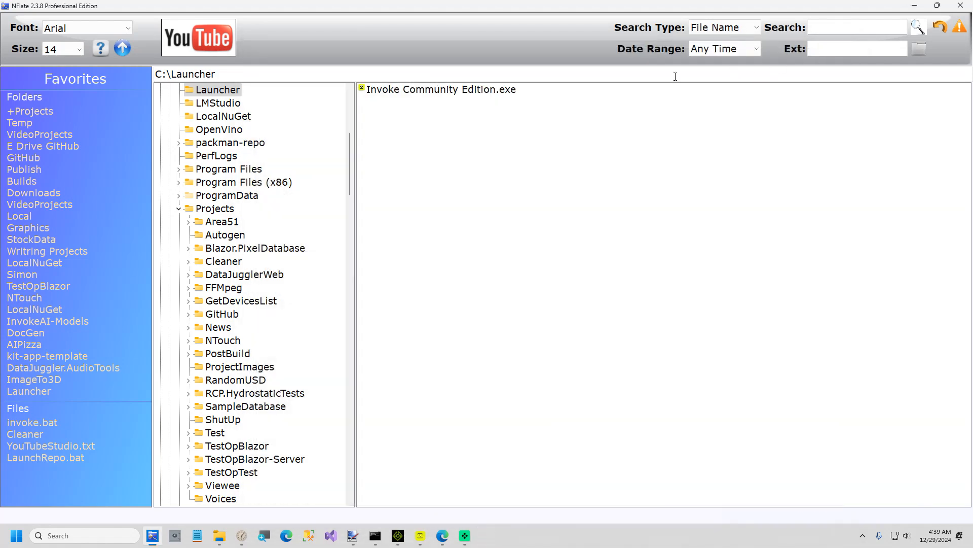
Switch to the Invoke - Community Edition window
left_click(418, 537)
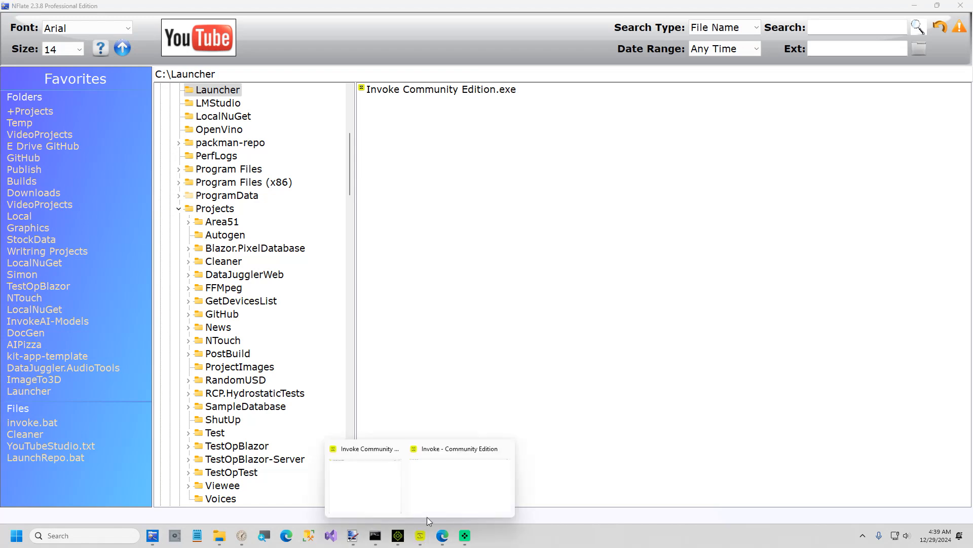
left_click(427, 516)
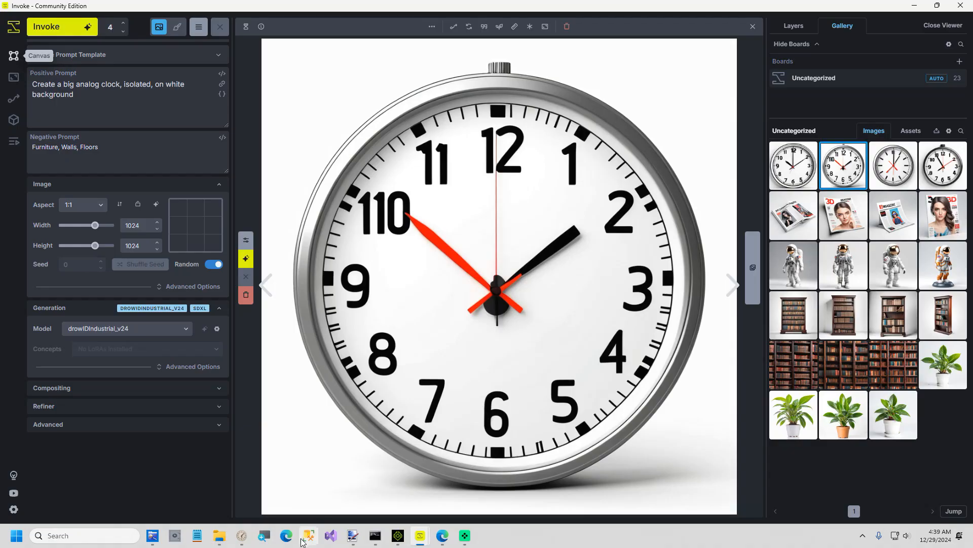
Switch to Edge, search Google for "Civit AI Drow_ID" and review the DROW_ID (Industrial Design) model page on Civitai
left_click(443, 536)
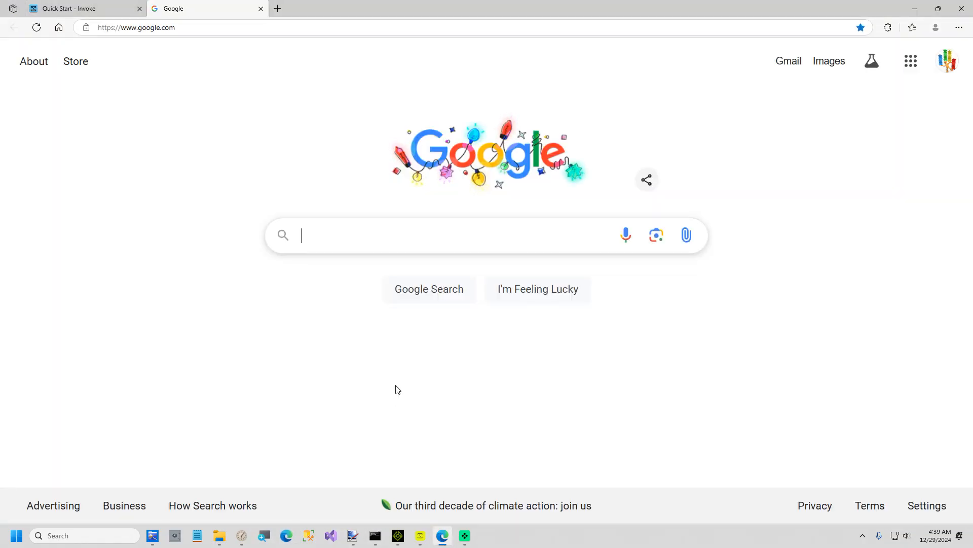
type("Civit AI ")
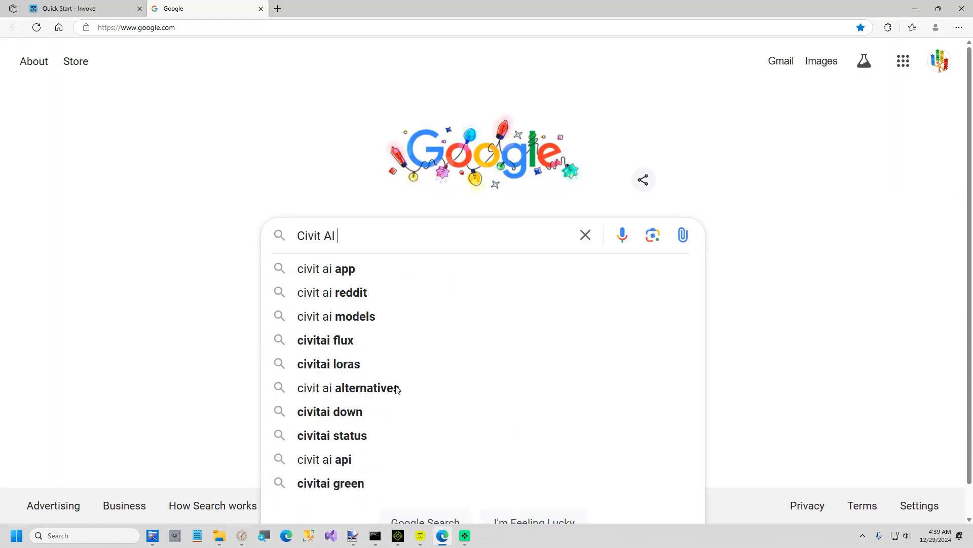
type("Drow_")
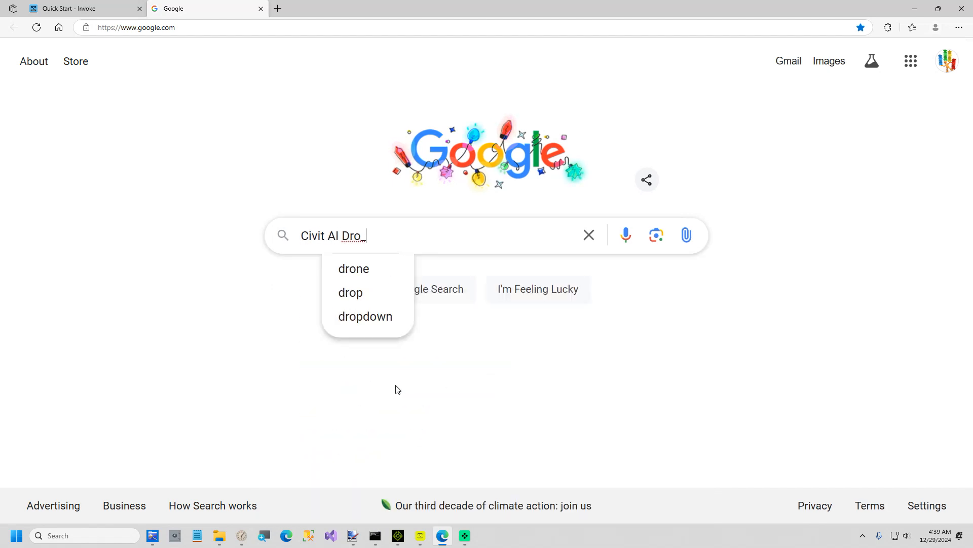
type("ID")
key("Return")
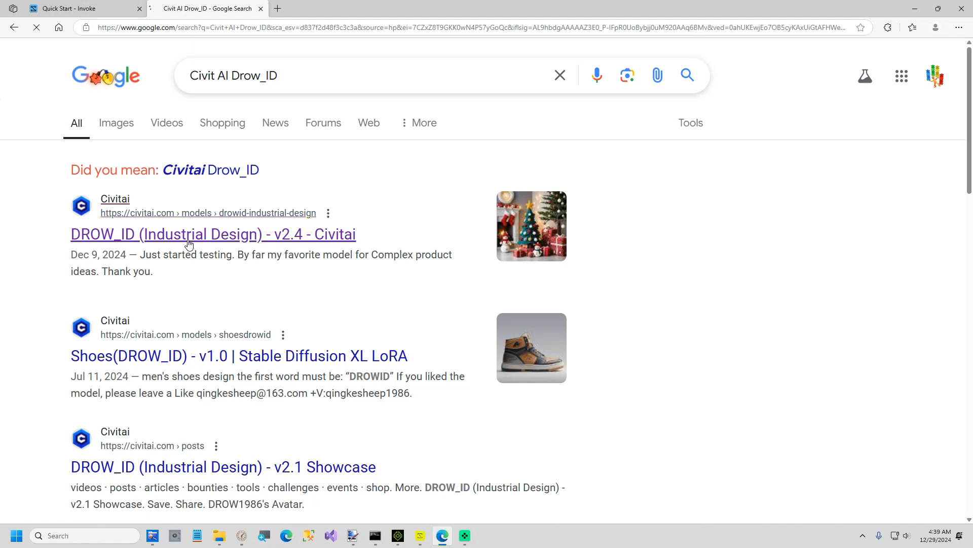
left_click(190, 237)
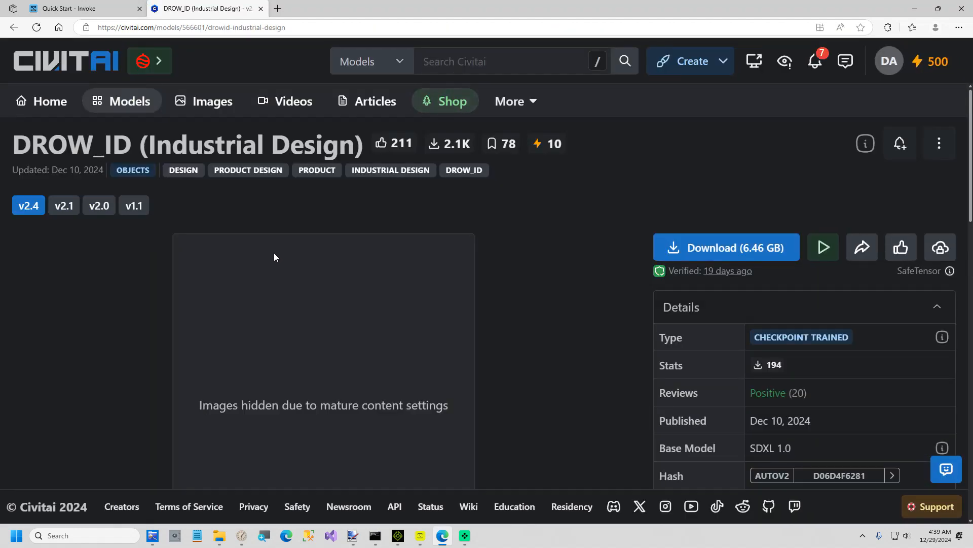
scroll(454, 277, "down", 1)
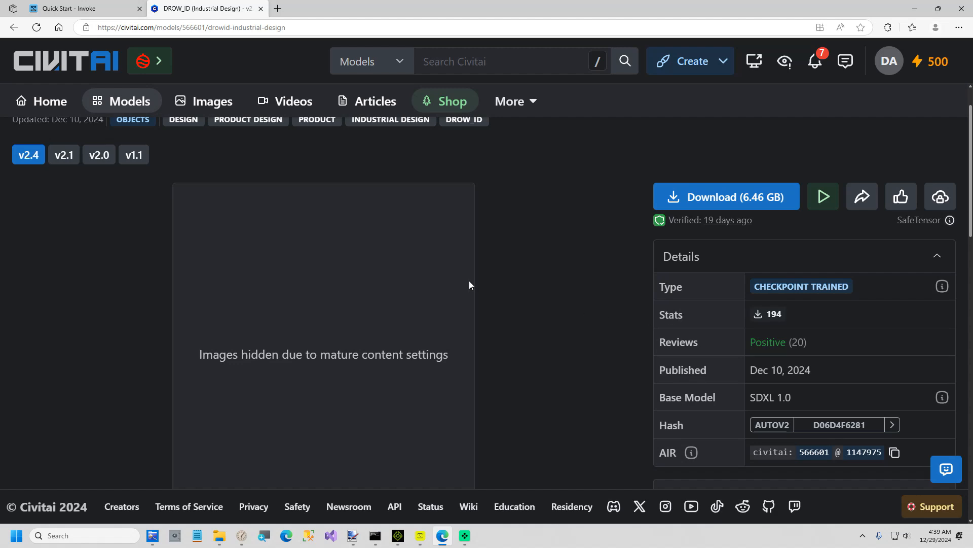
scroll(469, 283, "down", 3)
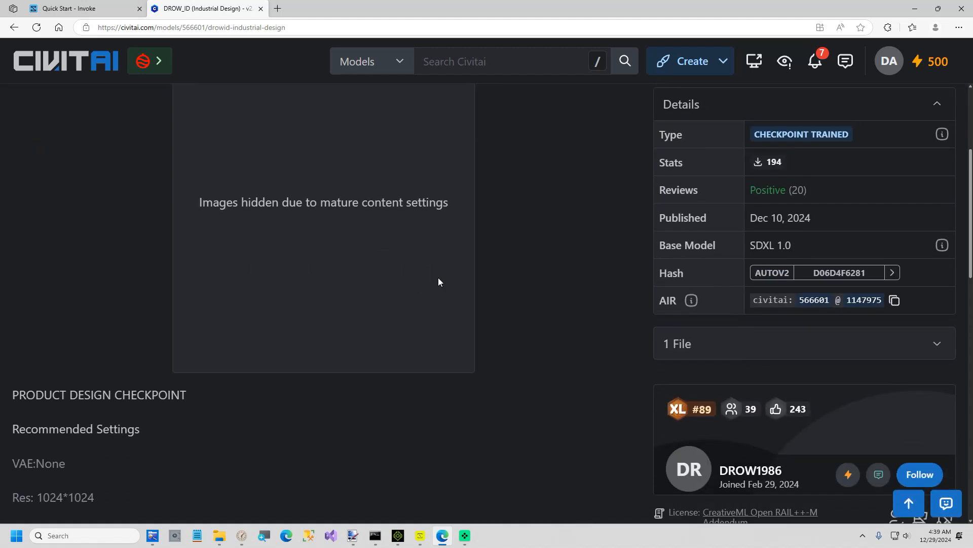
scroll(438, 280, "up", 3)
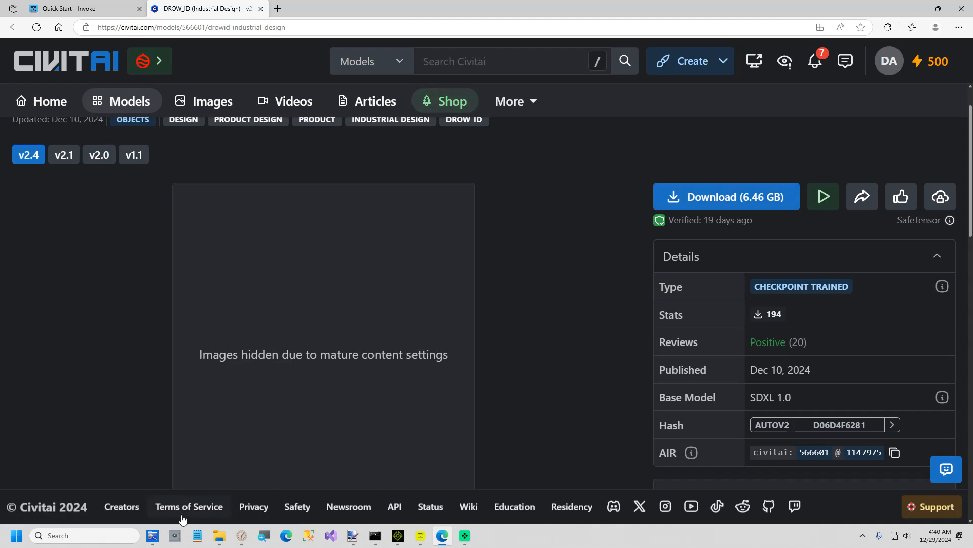
Switch to NFlate, open the InvokeAI-Models folder and copy the full path of drowIDIndustrial_v24.safetensors
mouse_move(154, 536)
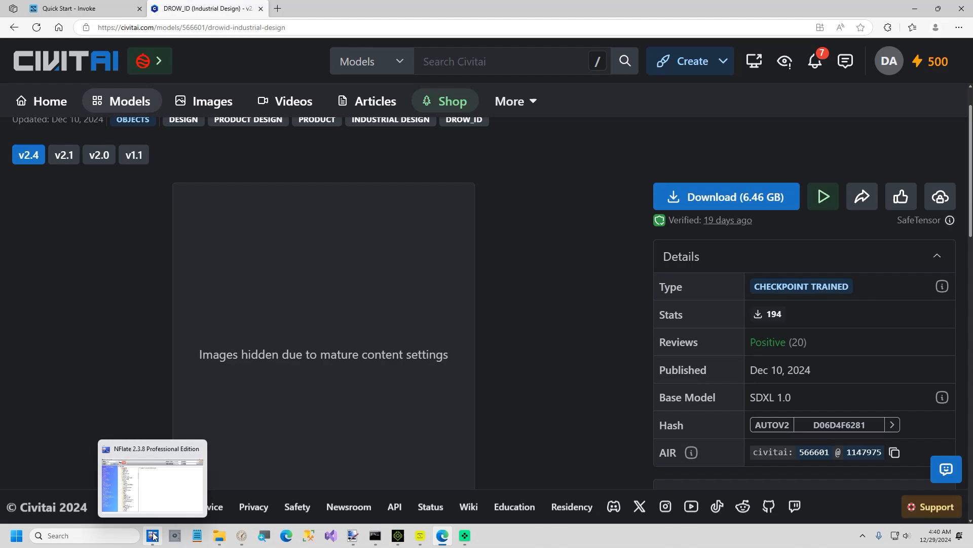
left_click(153, 535)
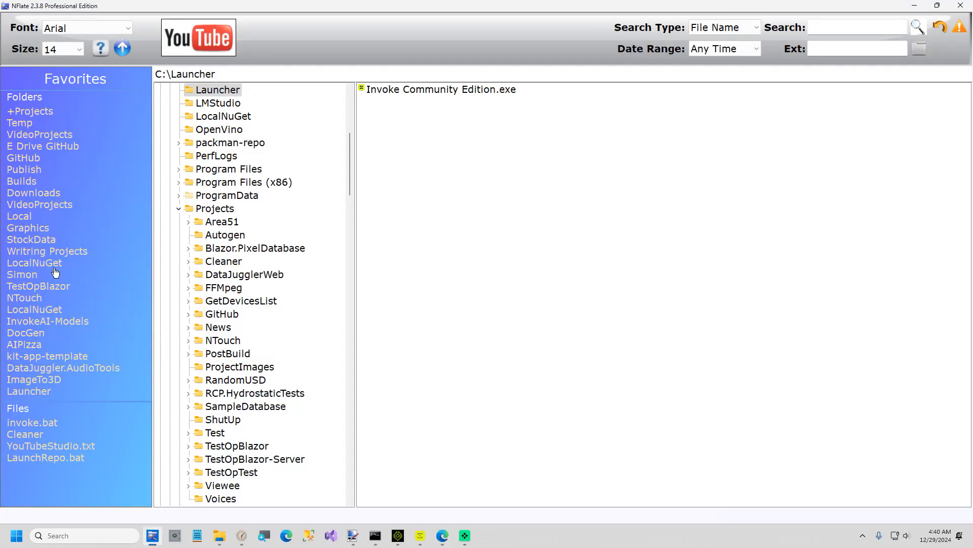
left_click(39, 322)
left_click(428, 114)
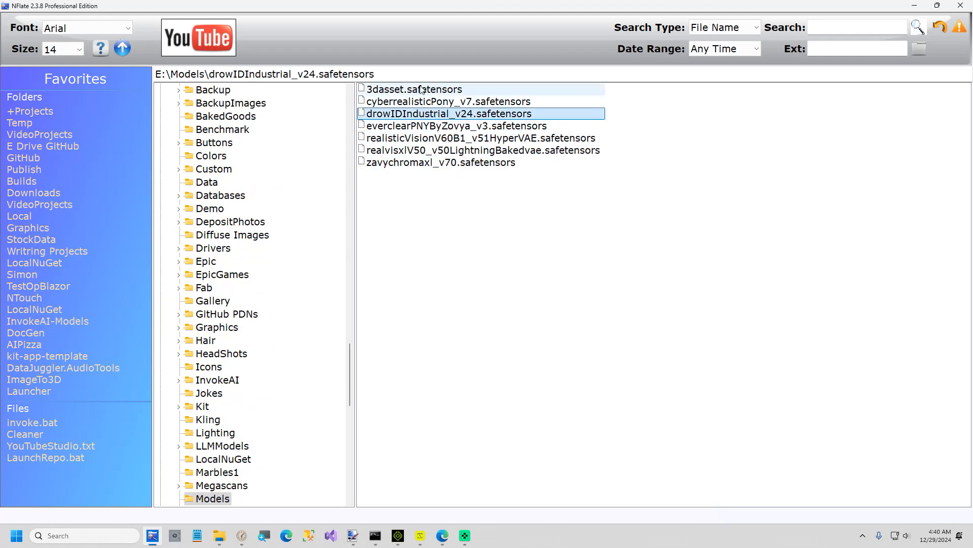
left_click(405, 79)
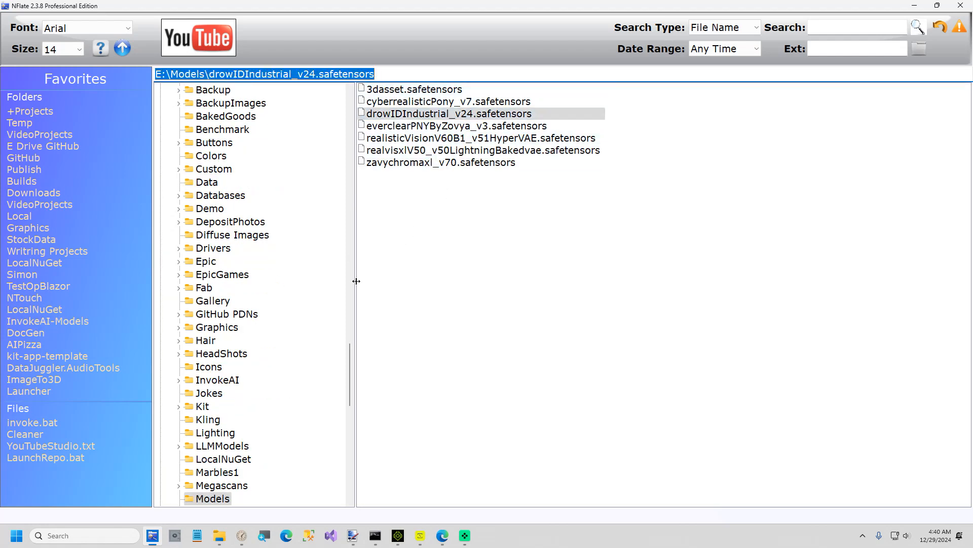
Switch to Invoke, enter E:\Models\drowIDIndustrial_v24.safetensors as the local path of a model to add, and clear the path
mouse_move(420, 536)
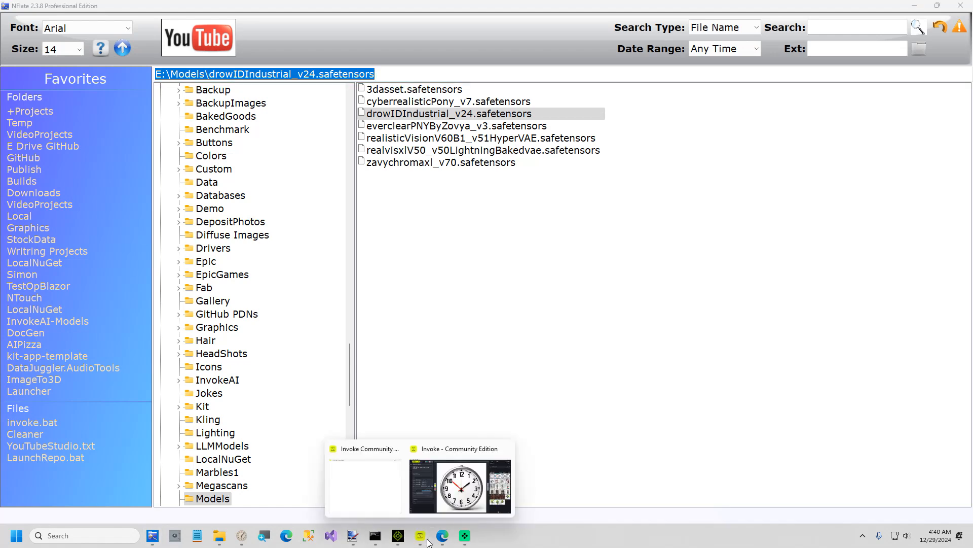
left_click(457, 507)
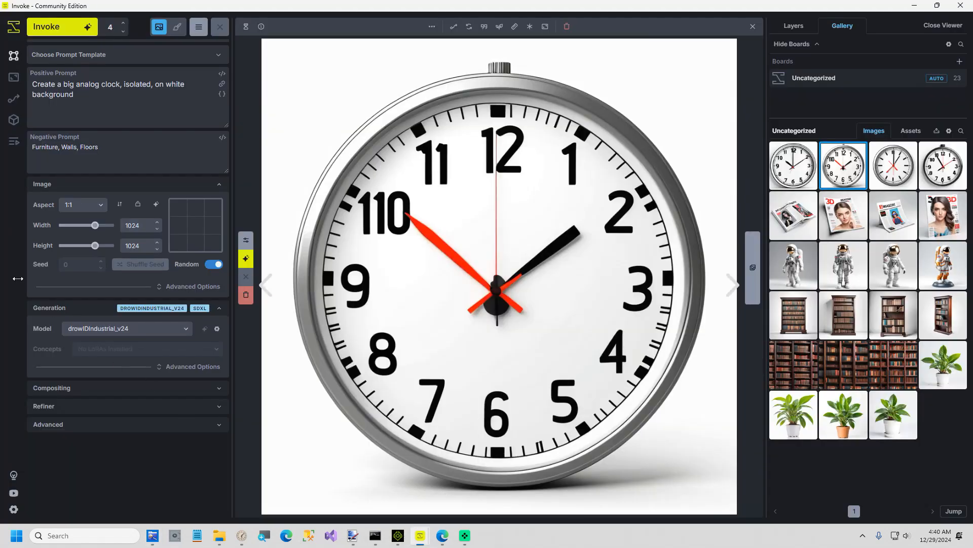
left_click(13, 119)
left_click(573, 81)
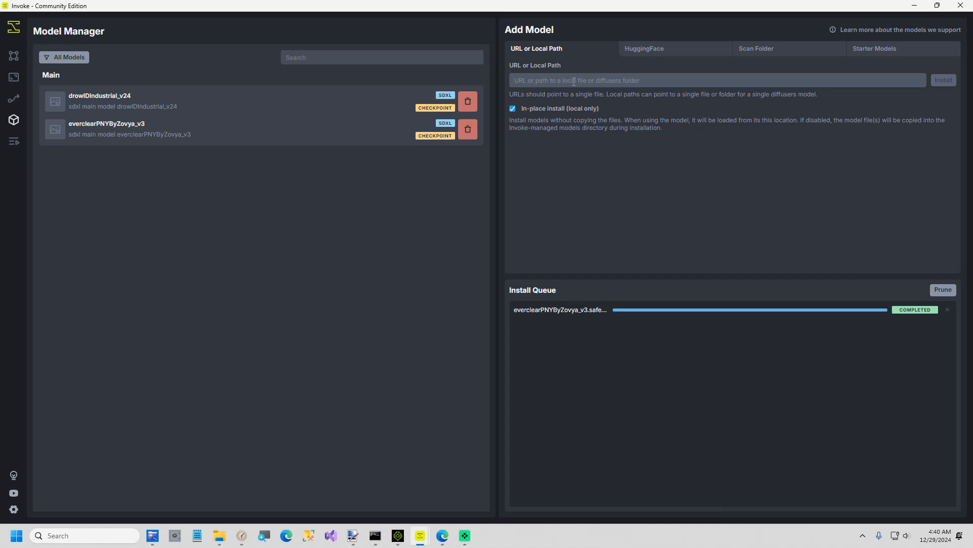
type("E:\\Models\\drowlDIndustrial_v24.safetensors")
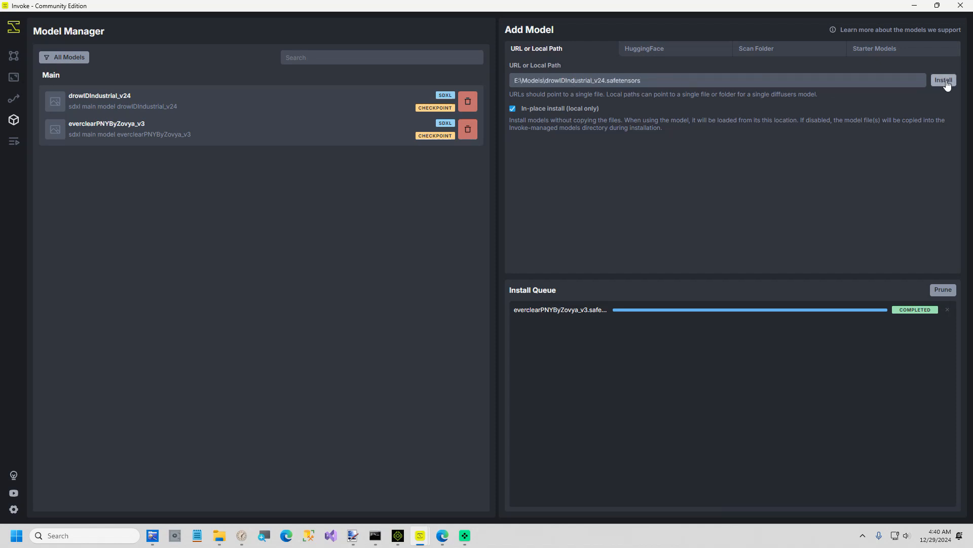
left_click_drag(651, 80, 436, 75)
key("BackSpace")
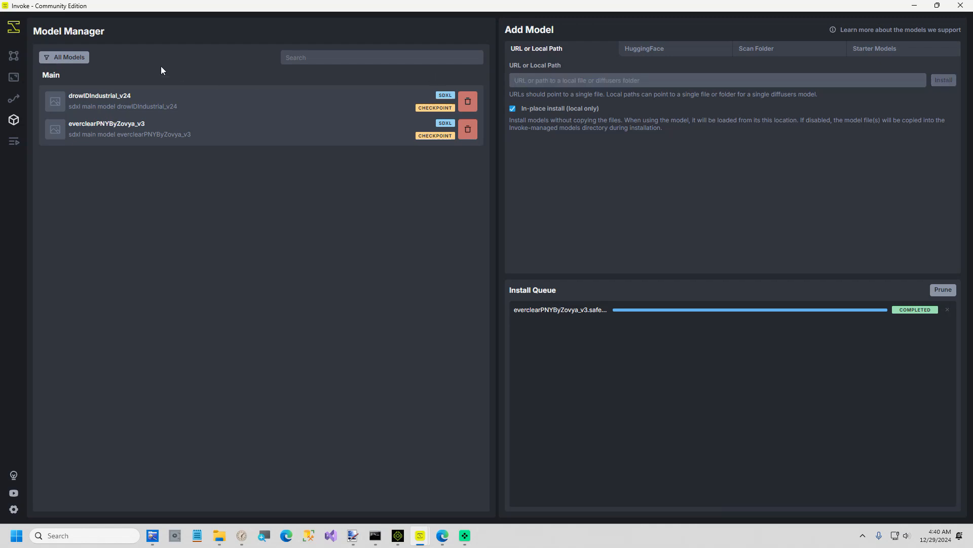
Return to the canvas and replace the positive prompt with "Create a remote control for a TV, isolated, on white background"
left_click(14, 55)
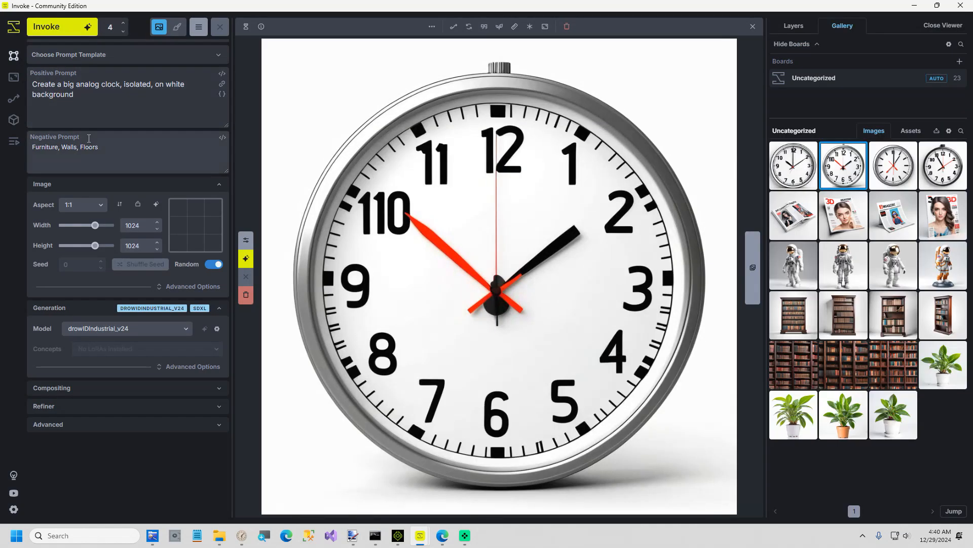
left_click_drag(76, 94, 28, 86)
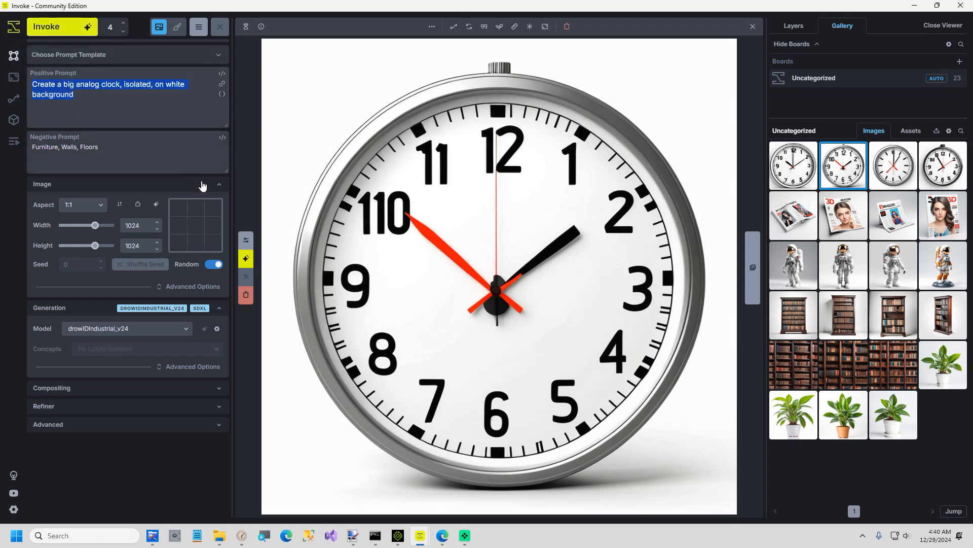
mouse_move(443, 541)
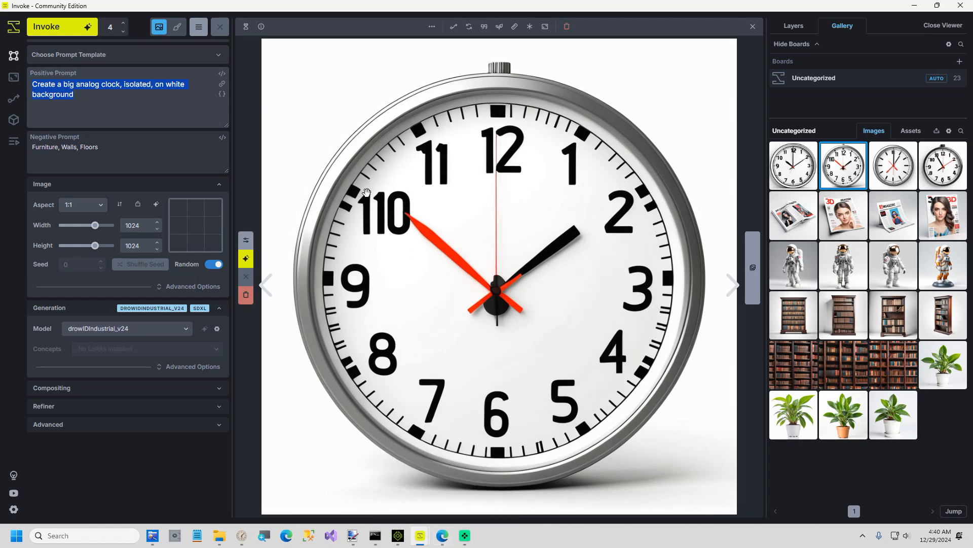
left_click(437, 540)
left_click(437, 538)
type("Create a re")
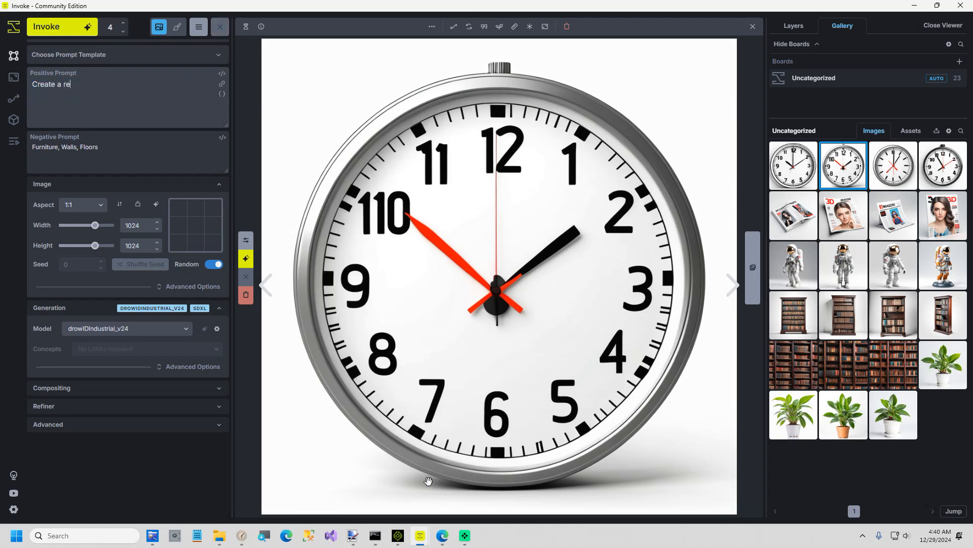
type("mote control for a TV, isolated, on white background")
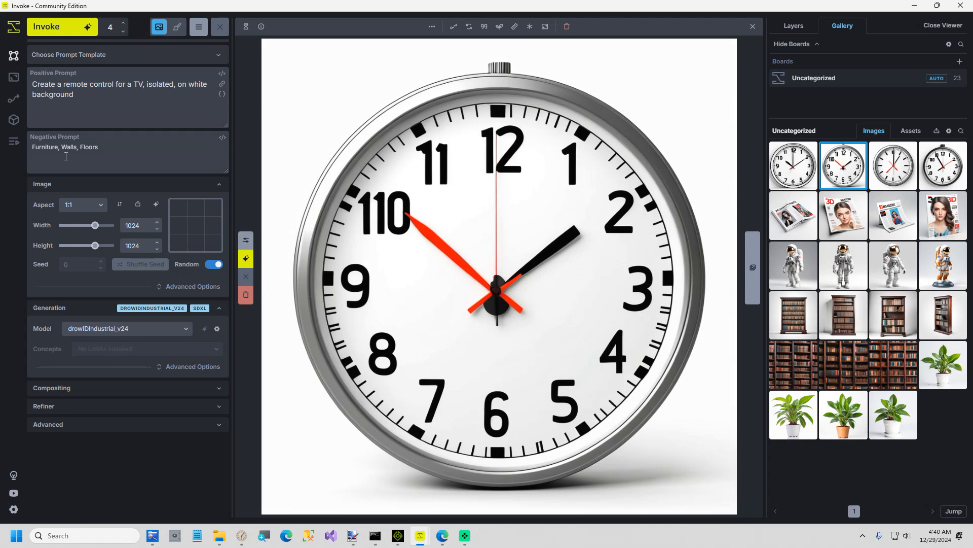
Add ", TV" to the end of the negative prompt and generate the batch of four images
left_click(103, 150)
type(", TV")
left_click(56, 34)
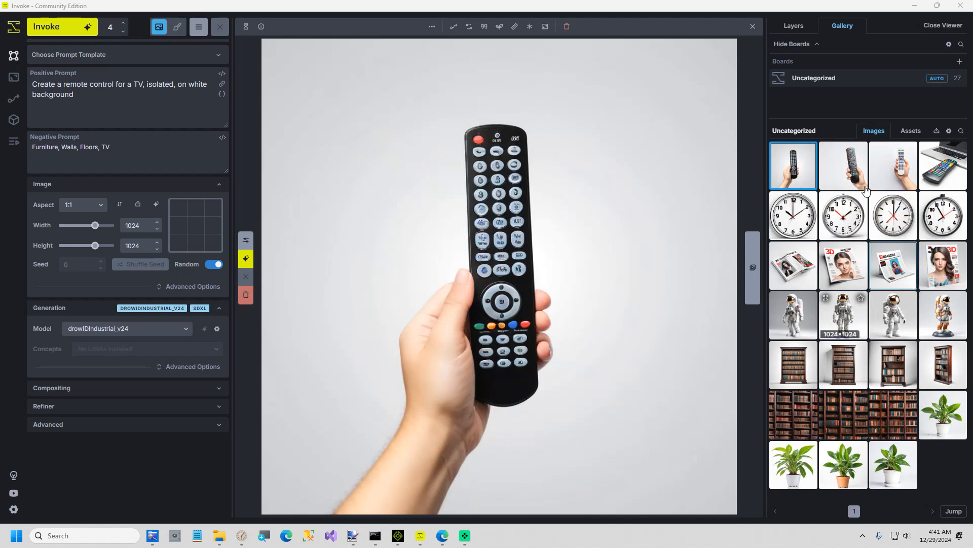
Compare the generated hand-held remote control images in the gallery
left_click(852, 26)
left_click(845, 173)
left_click(884, 173)
left_click(845, 170)
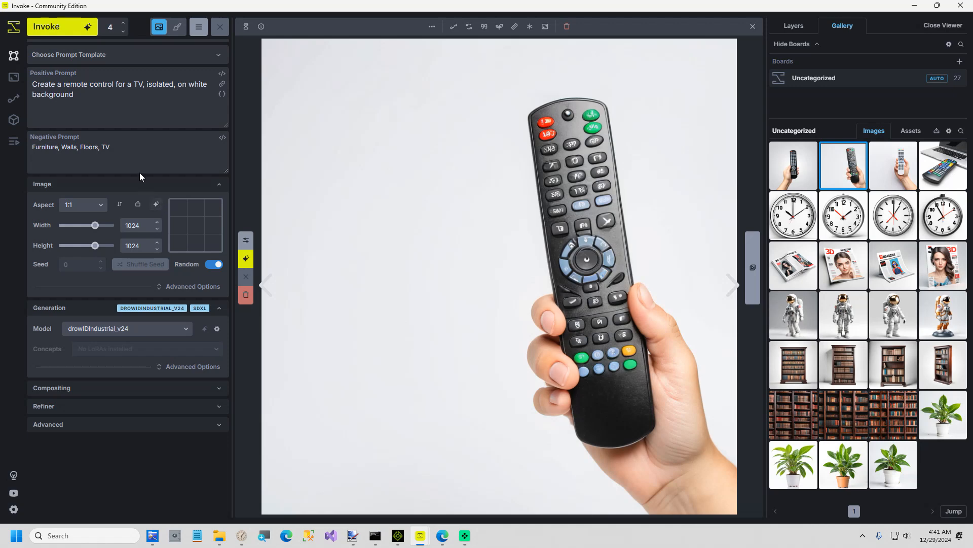
Add ", Hand" to the end of the negative prompt and generate another batch of four images
left_click(135, 152)
type(", Hand")
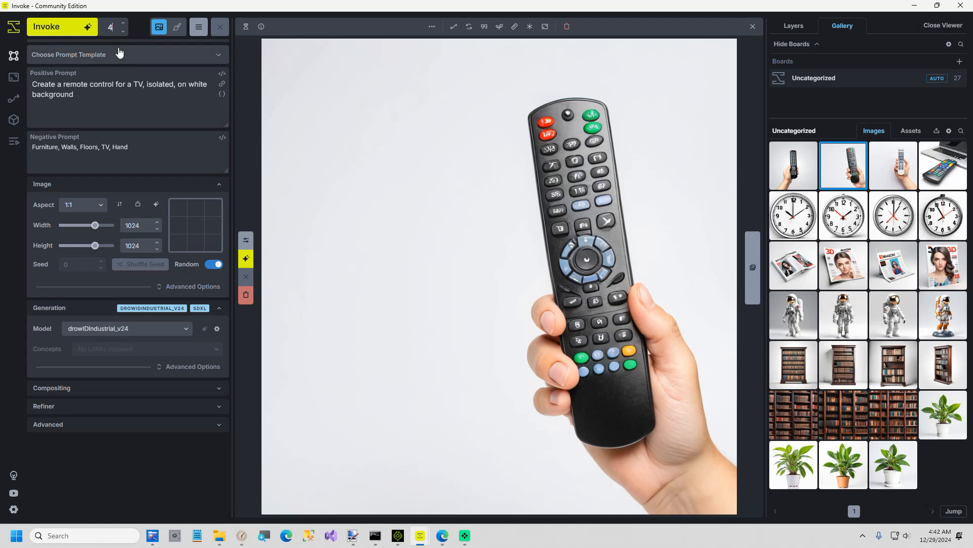
left_click(61, 27)
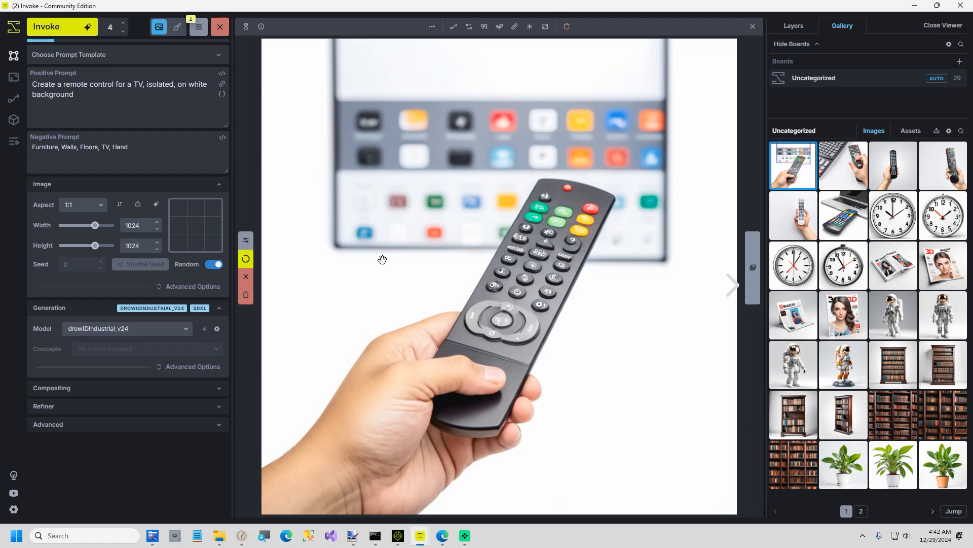
Insert "stand alone" before "remote control" in the positive prompt and cancel and clear all queued items
left_click(63, 85)
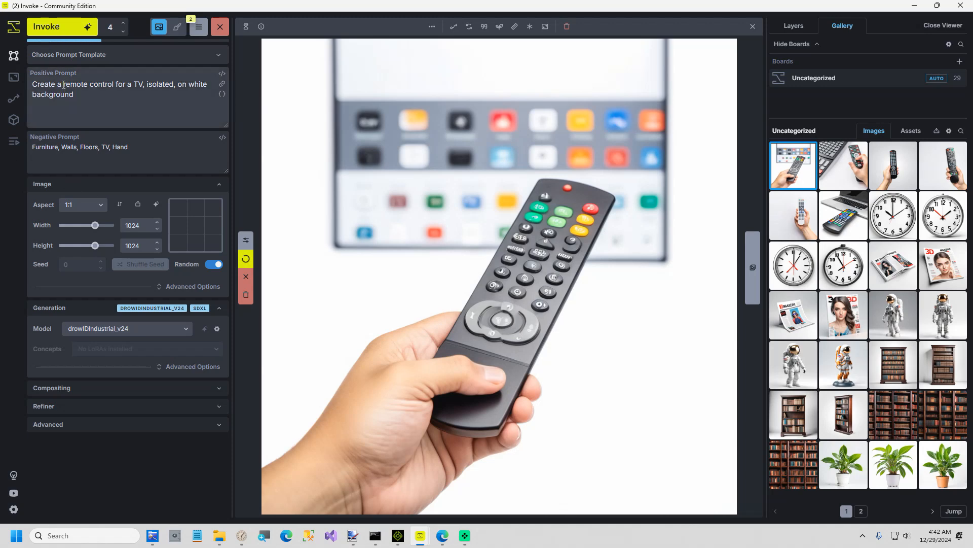
type("stand alone")
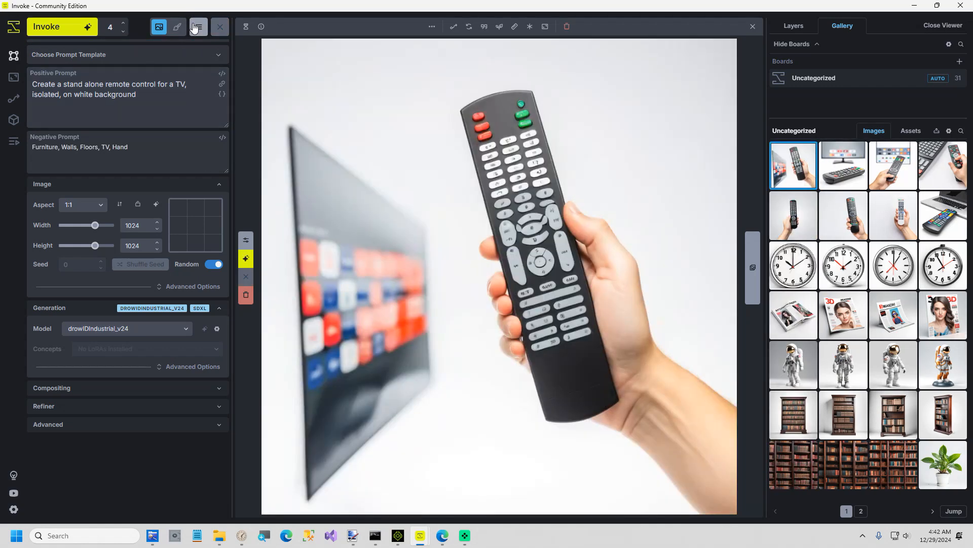
left_click(193, 34)
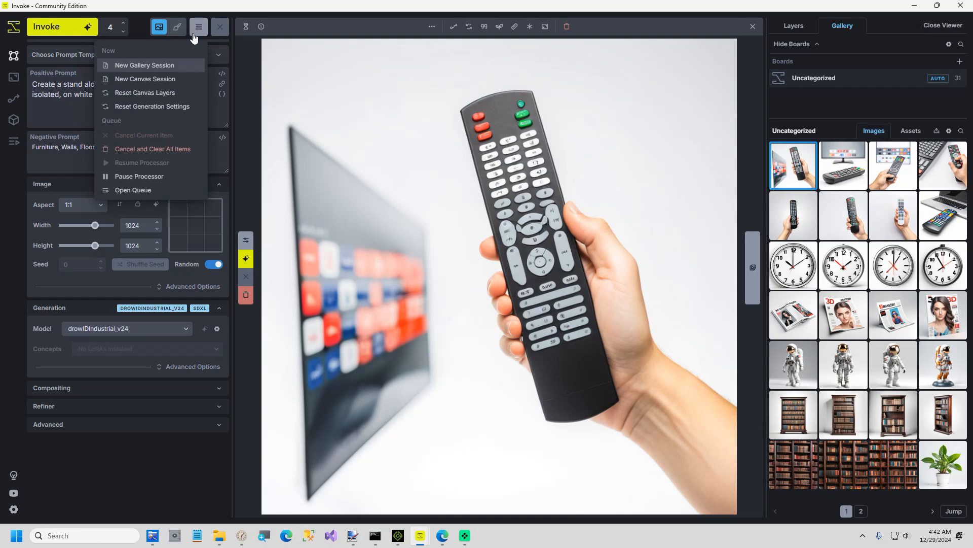
left_click(151, 149)
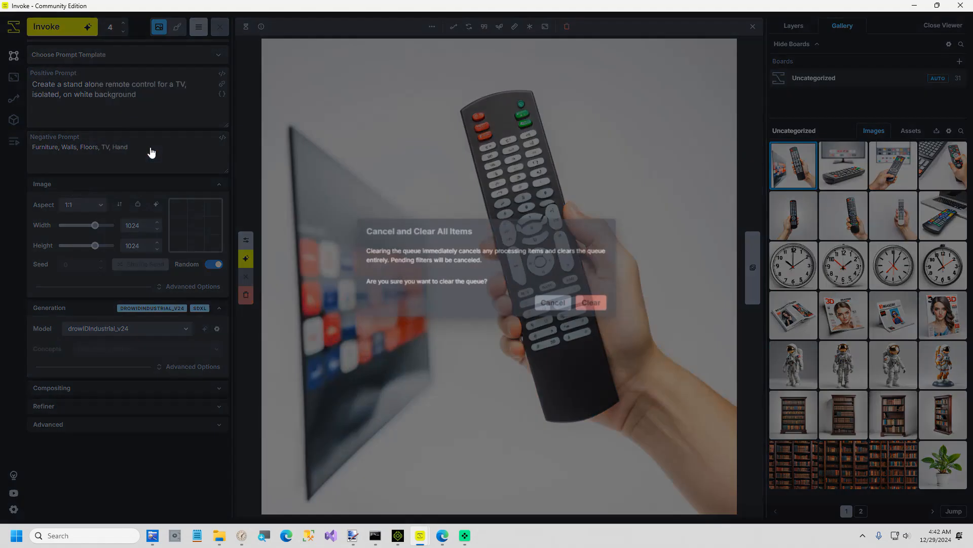
left_click(587, 301)
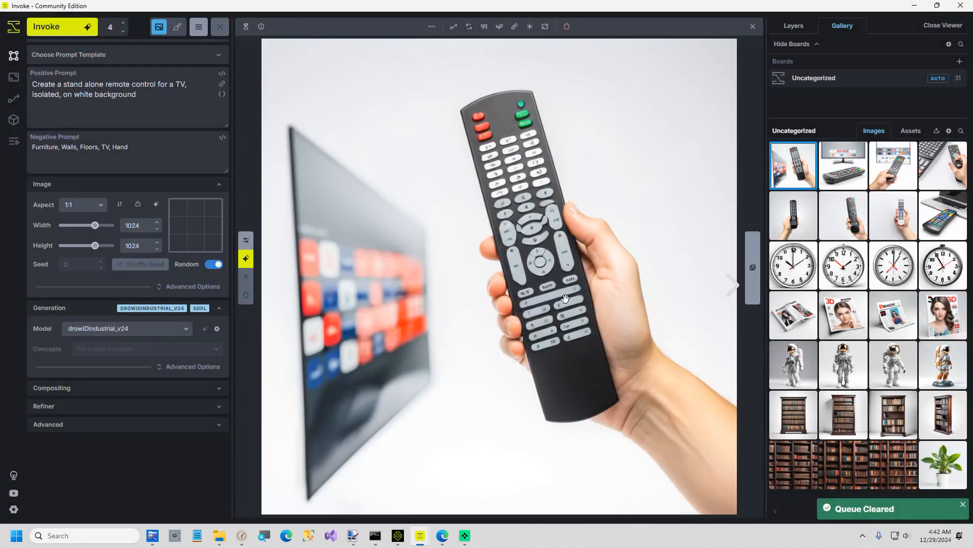
Save the generated image of the remote lying in front of a TV as Remote in the ImageTo3D folder
left_click(850, 176)
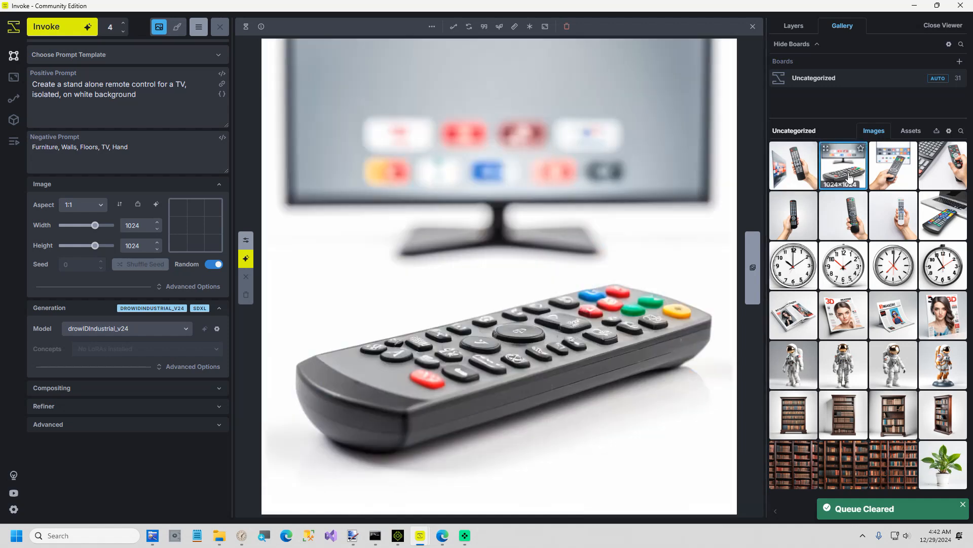
right_click(435, 308)
left_click(487, 320)
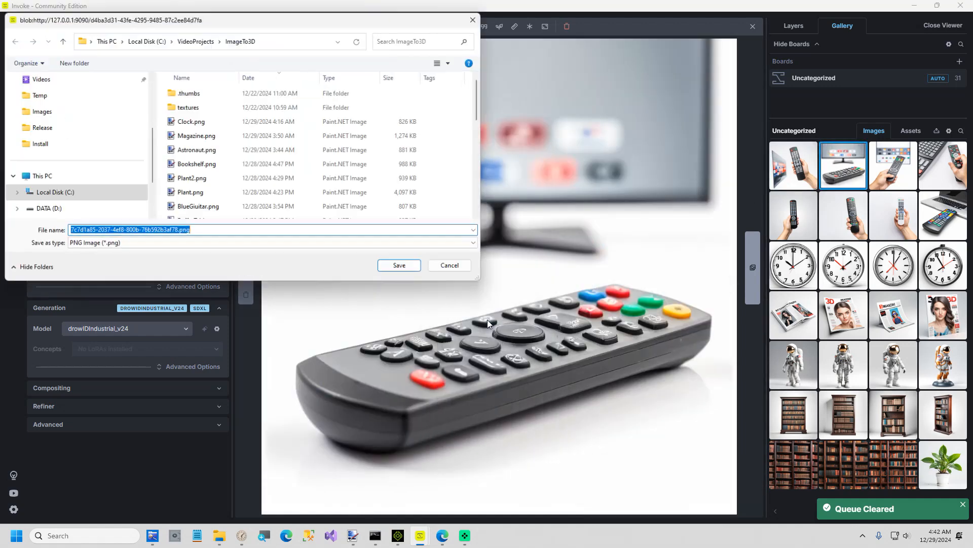
type("Remote")
key("Return")
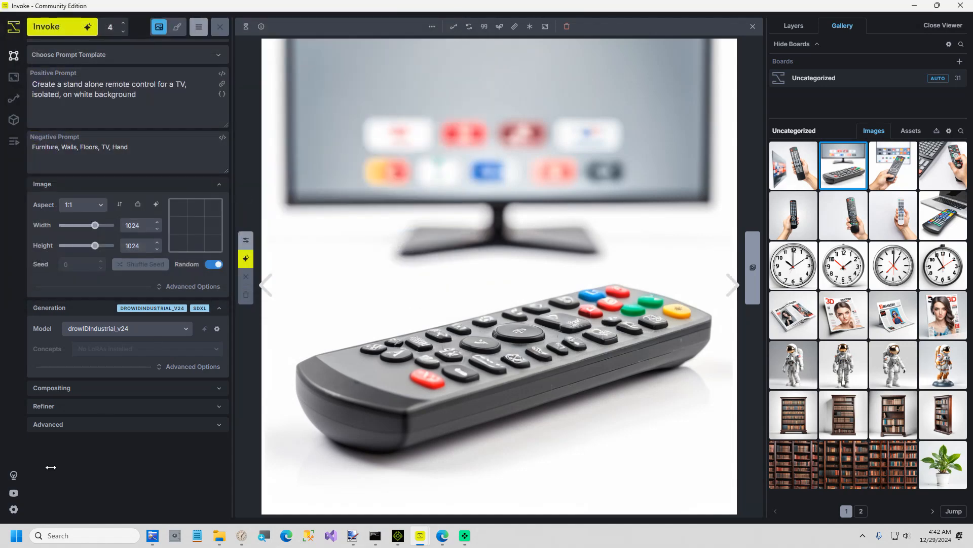
Switch to NFlate and open Remote.png from the ImageTo3D folder in Paint.NET
left_click(152, 539)
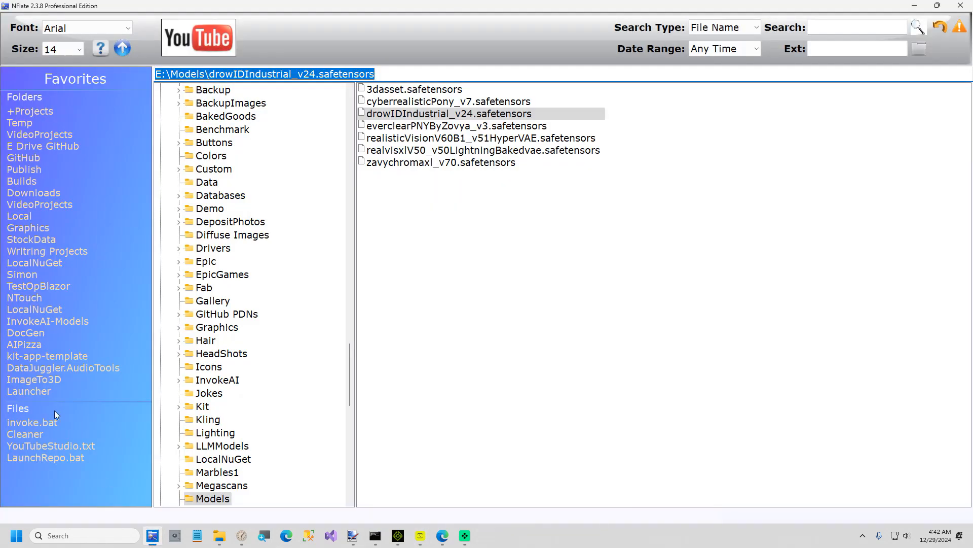
left_click(33, 380)
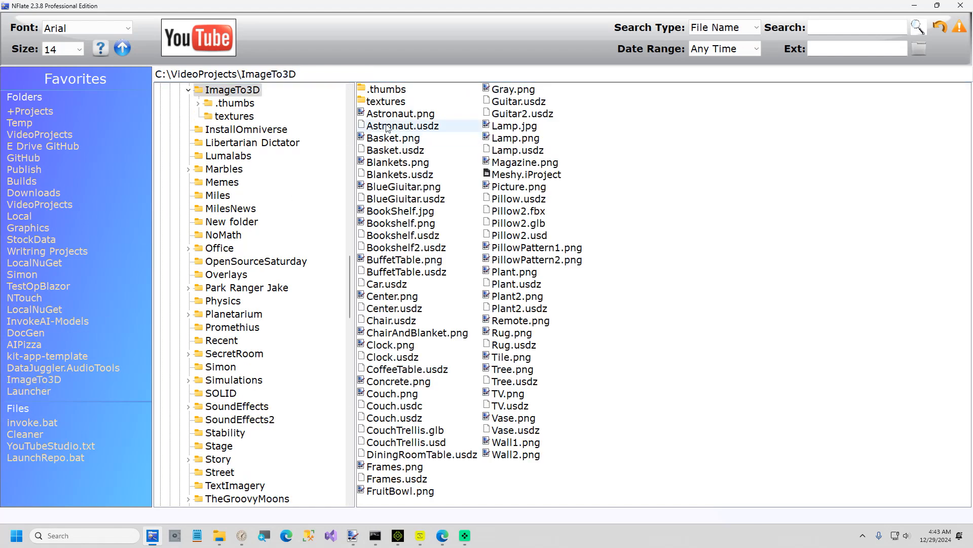
double_click(508, 321)
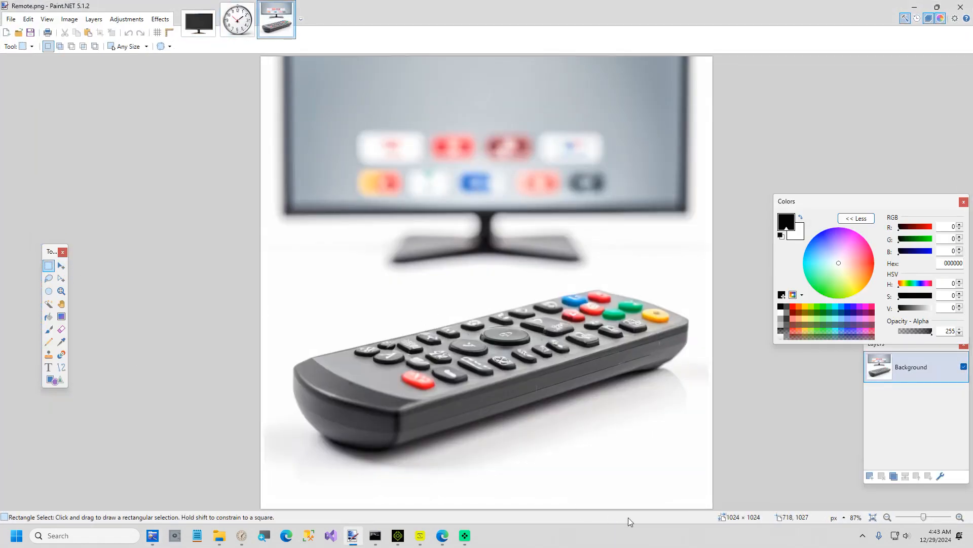
Stretch the full-width area holding only the remote to about 722 px tall and crop the image to that selection
left_click_drag(737, 477, 27, 277)
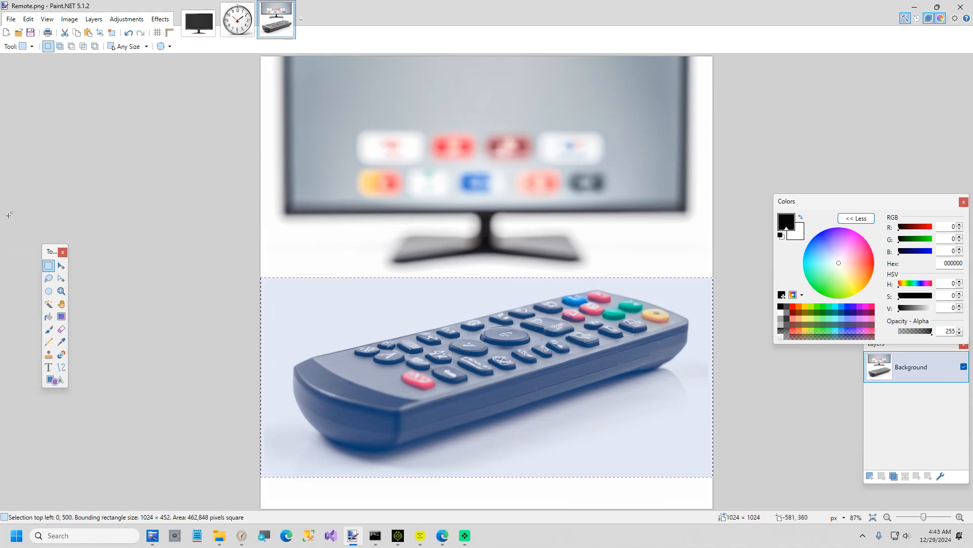
left_click(61, 266)
left_click_drag(488, 281, 463, 49)
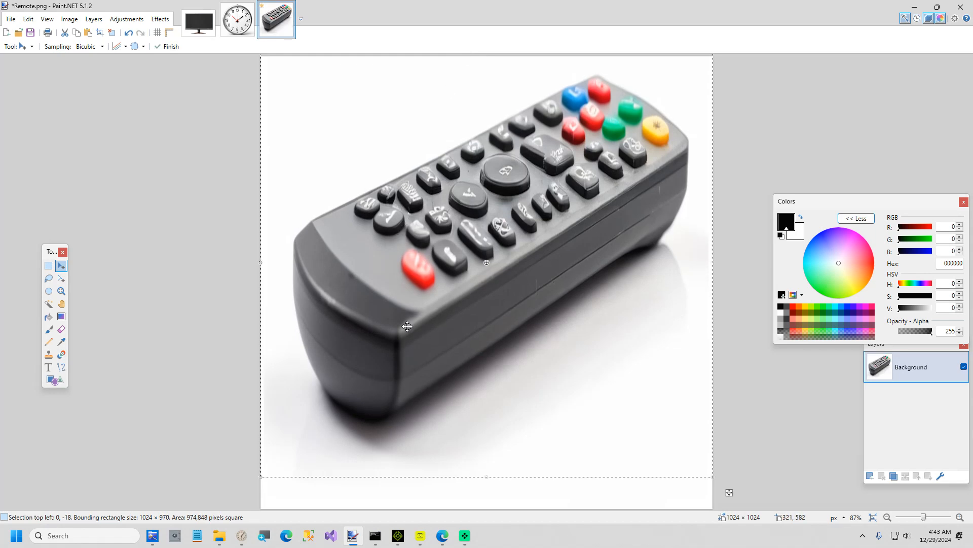
left_click_drag(487, 477, 486, 364)
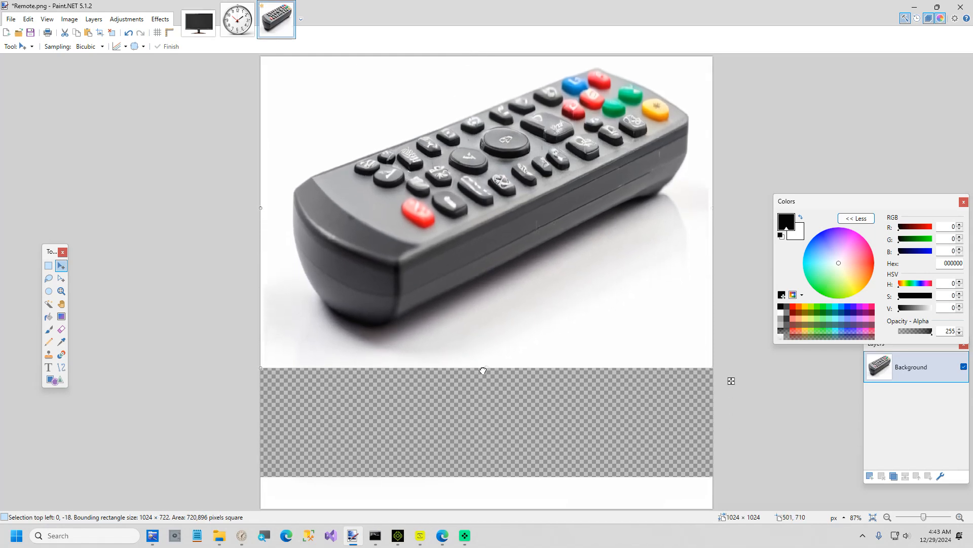
left_click(69, 18)
left_click(67, 32)
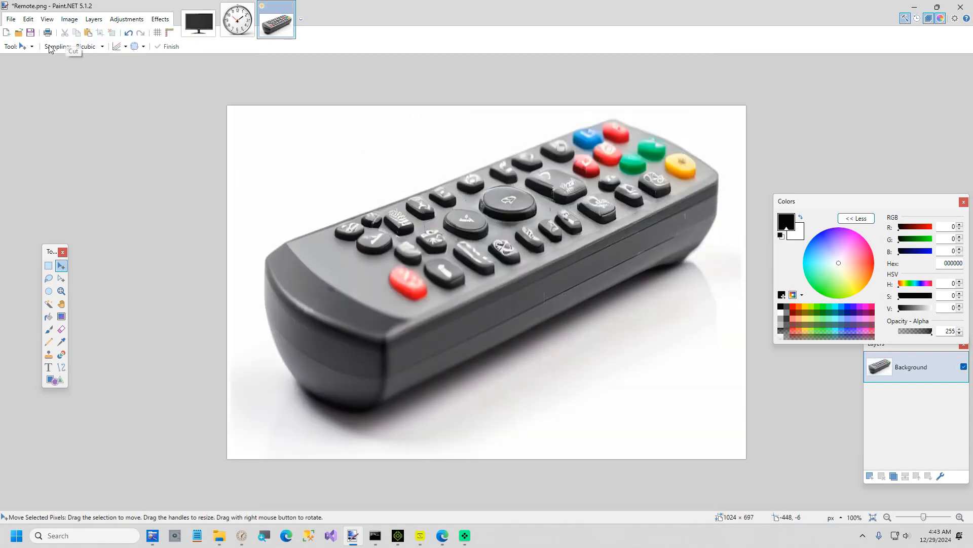
Save the cropped image over the existing Remote.png with the offered PNG settings, lowering the system volume slightly before confirming
left_click(11, 18)
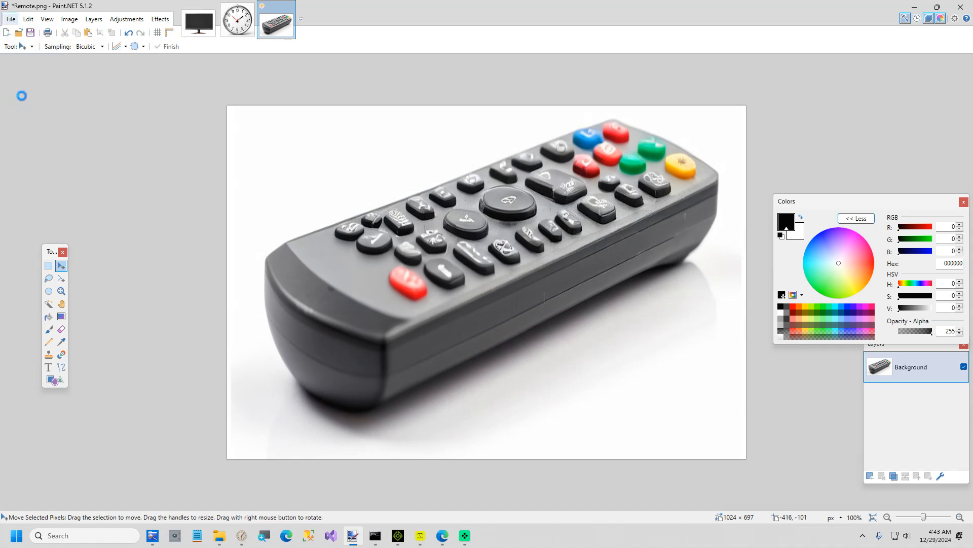
left_click(27, 96)
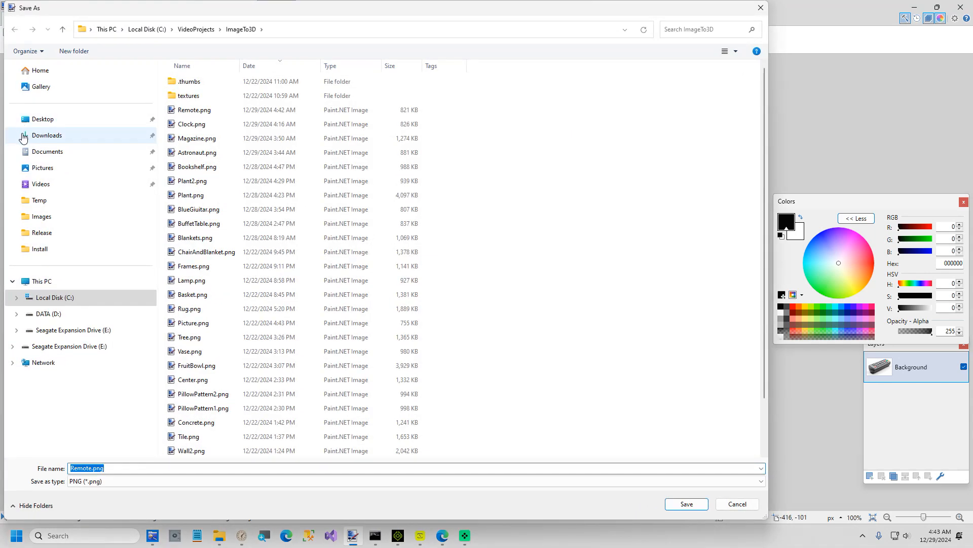
left_click(199, 112)
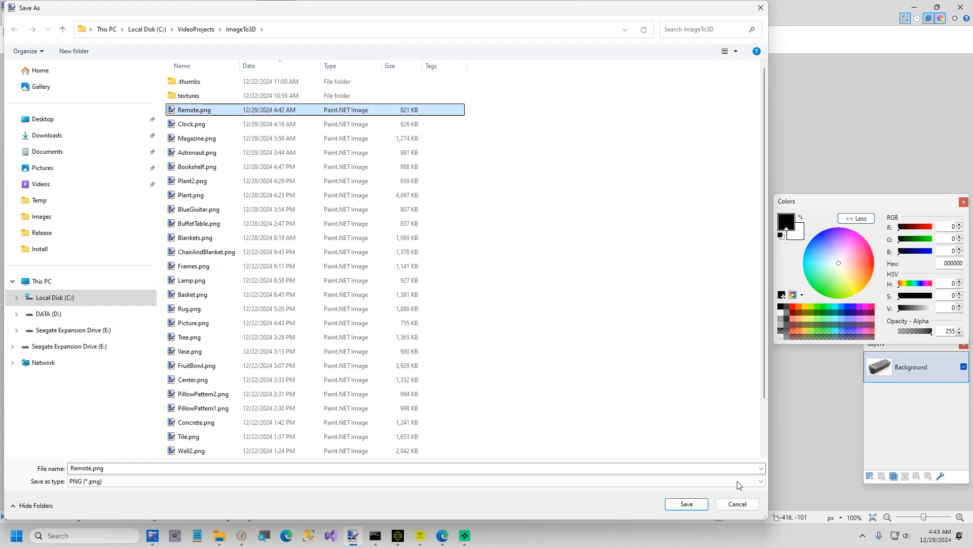
left_click(907, 537)
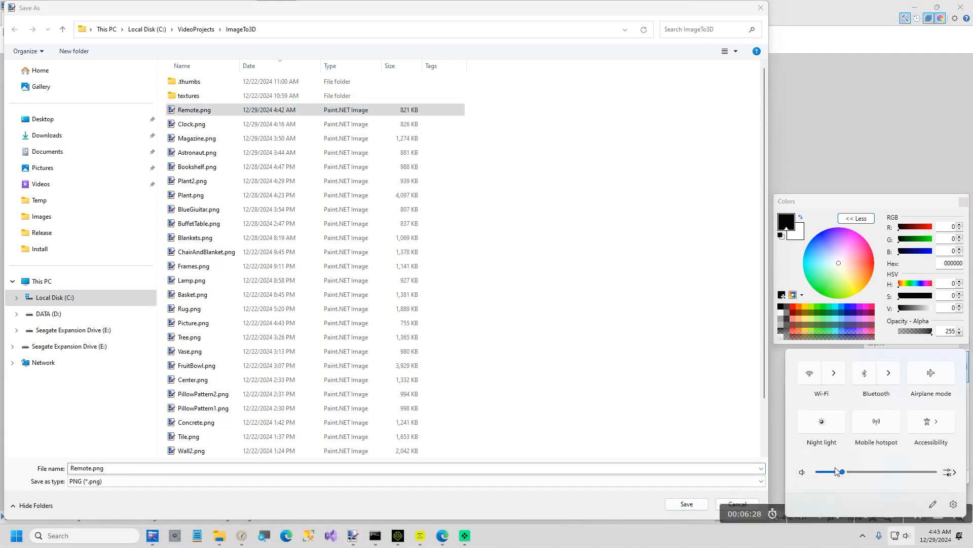
left_click_drag(841, 473, 828, 473)
left_click(699, 508)
left_click(511, 267)
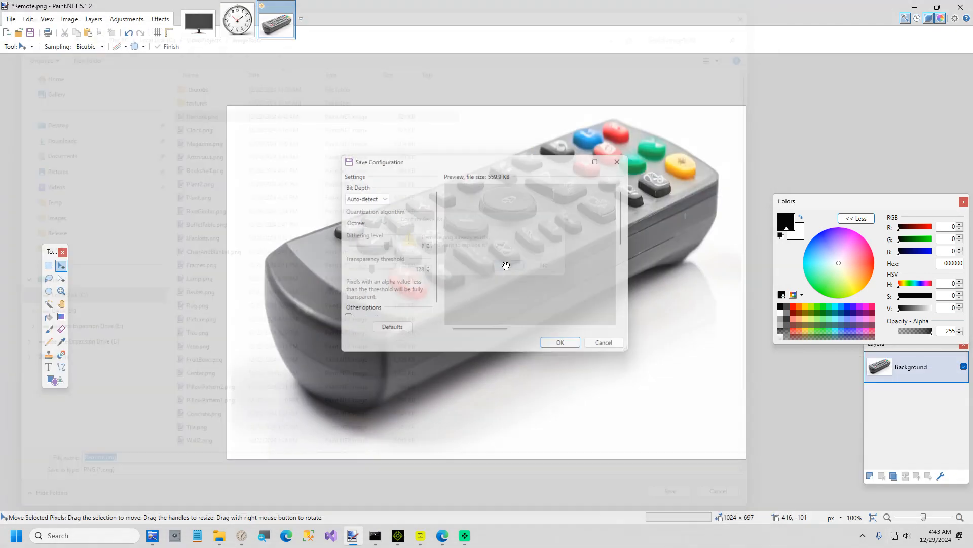
left_click(560, 347)
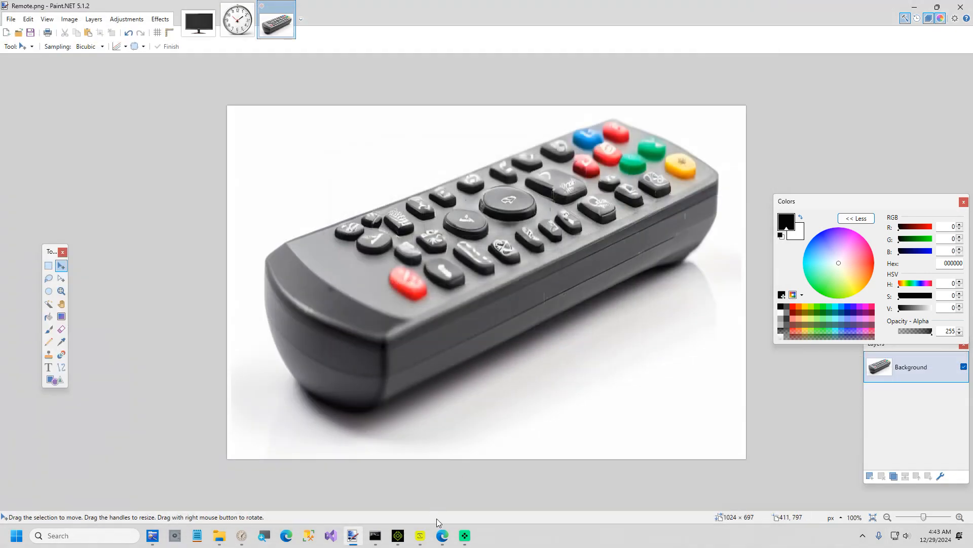
Switch to the Edge browser, load meshy.ai and open its Image to 3D workspace
left_click(443, 536)
left_click(284, 26)
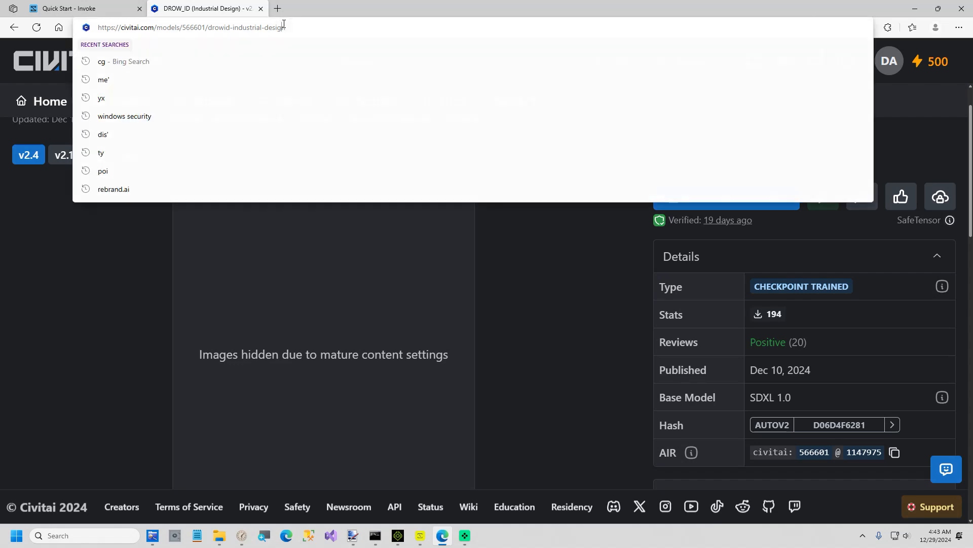
type("me")
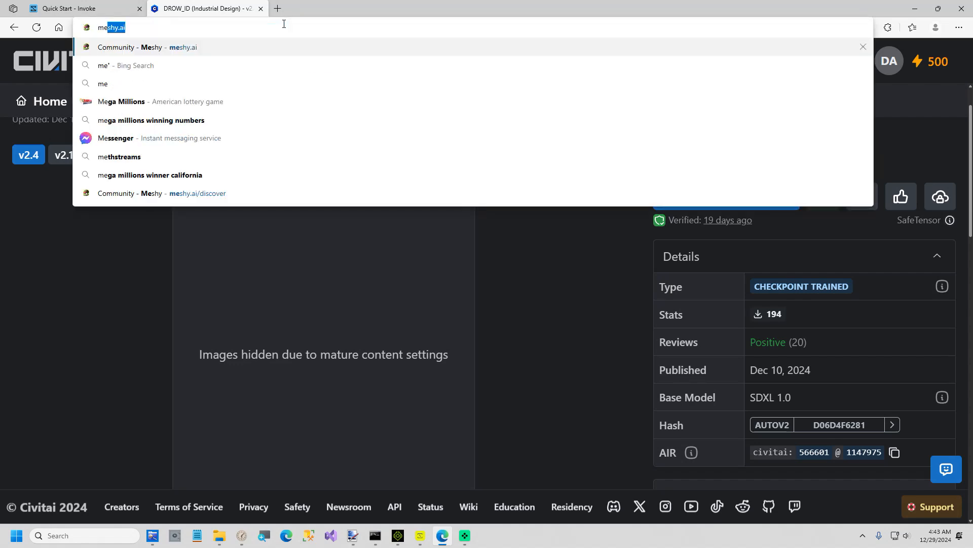
key("Return")
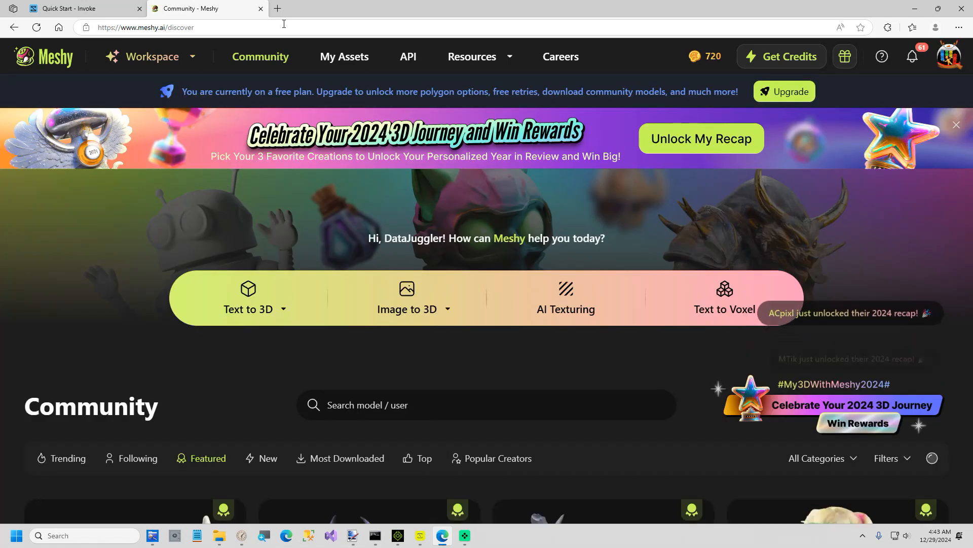
left_click(424, 300)
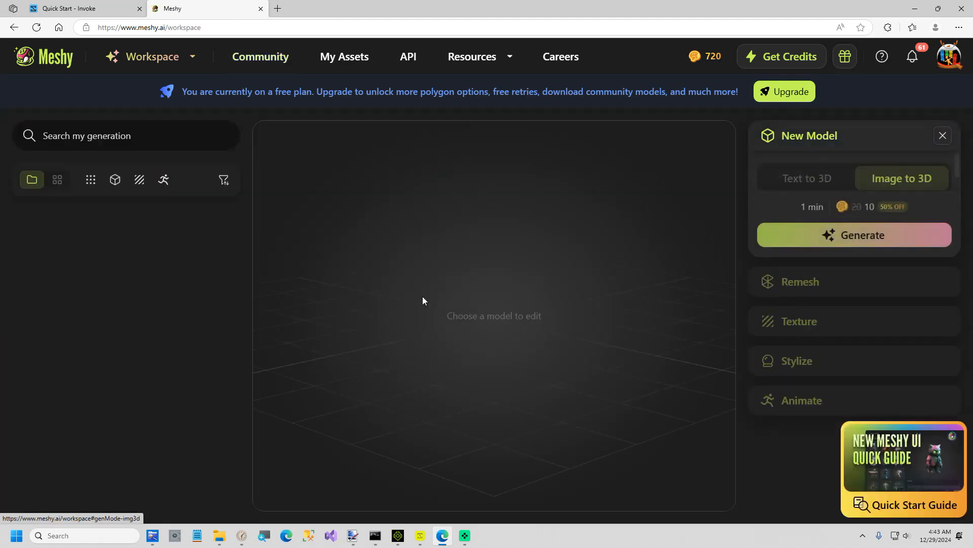
Upload Remote.png from C:\VideoProjects\ImageTo3D as the source image and generate the 3D model drafts
left_click(869, 267)
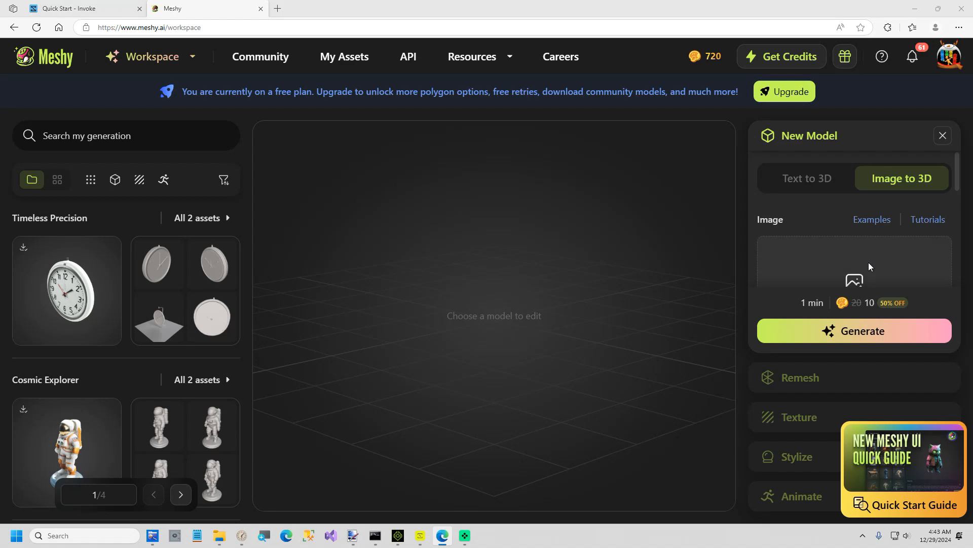
left_click(227, 35)
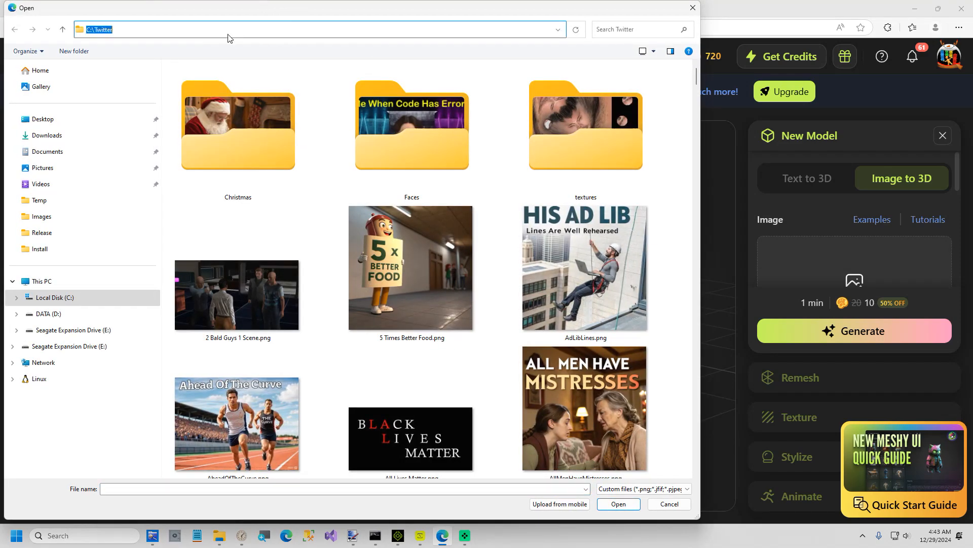
type("c:\\Vi")
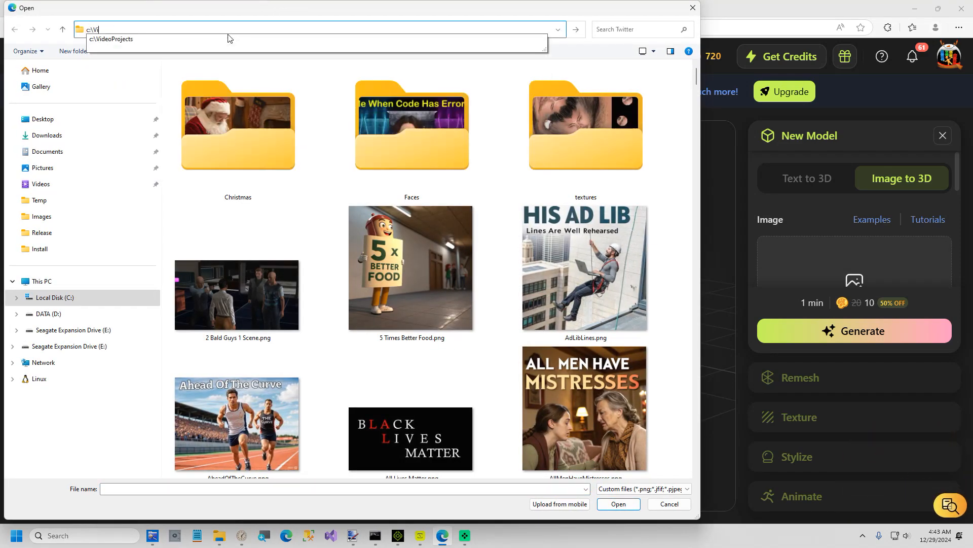
type("deoProjects\\ImageTo3D")
key("Return")
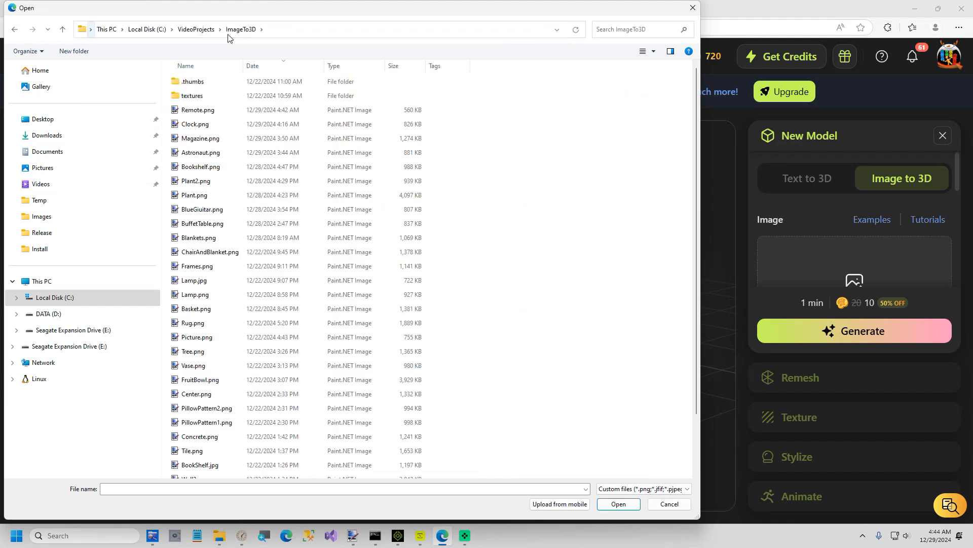
double_click(208, 110)
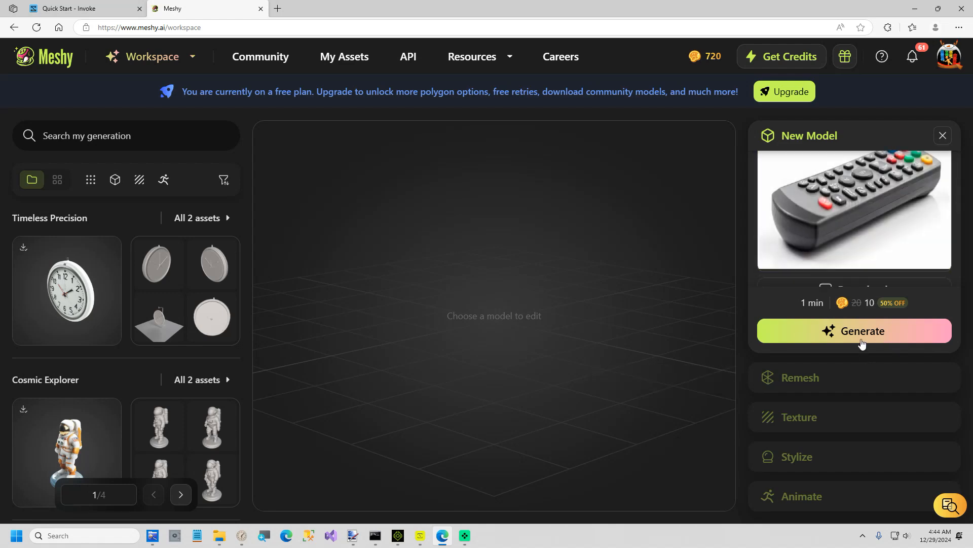
left_click(859, 331)
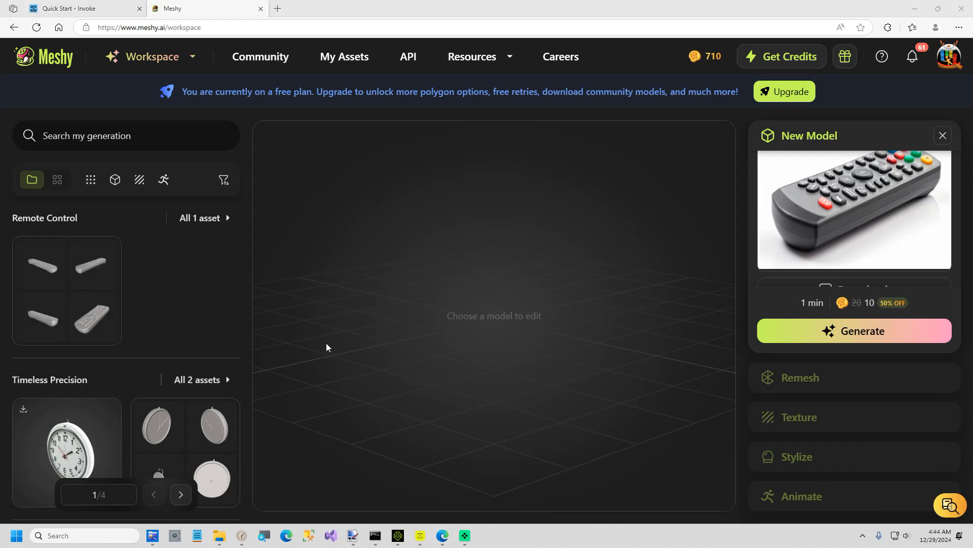
Generate a textured model from the fourth remote control draft and open the result in the viewer
left_click(86, 287)
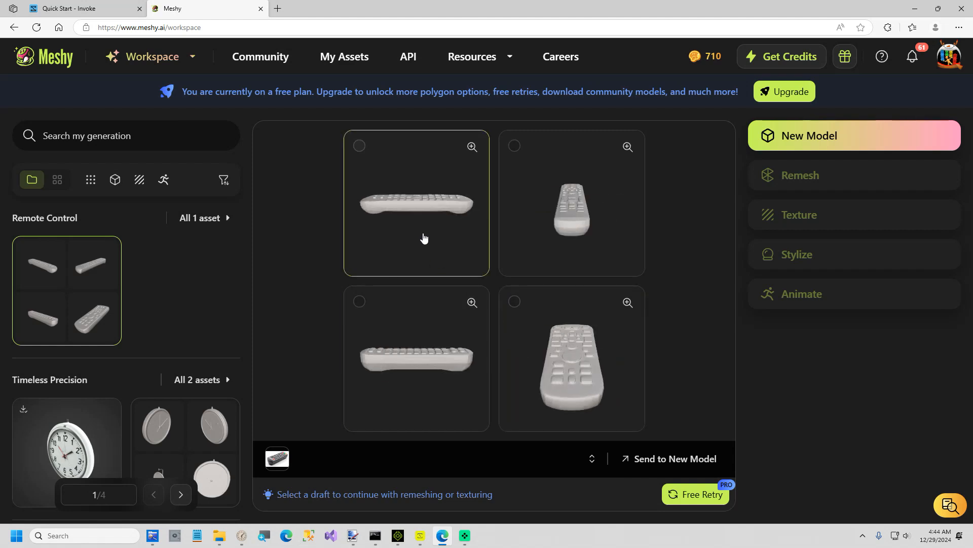
left_click(515, 329)
left_click(751, 492)
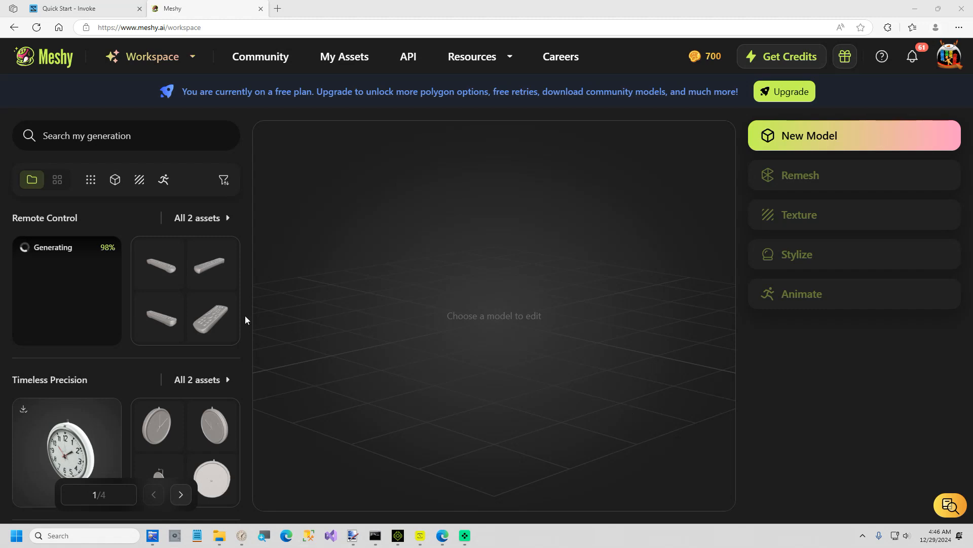
mouse_move(42, 290)
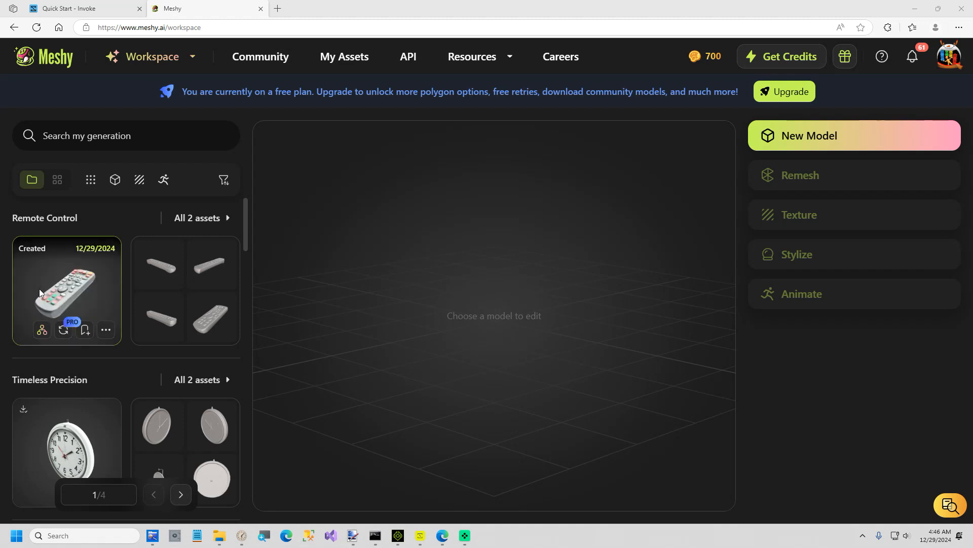
left_click(46, 290)
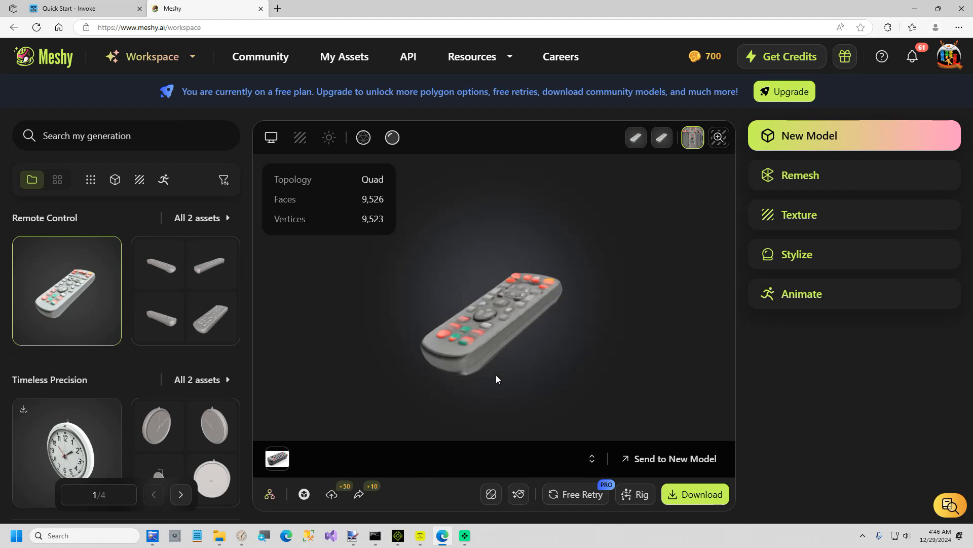
Download the textured remote control model in usdz format and save it as Remote in C:\VideoProjects\ImageTo3D
left_click_drag(510, 366, 524, 406)
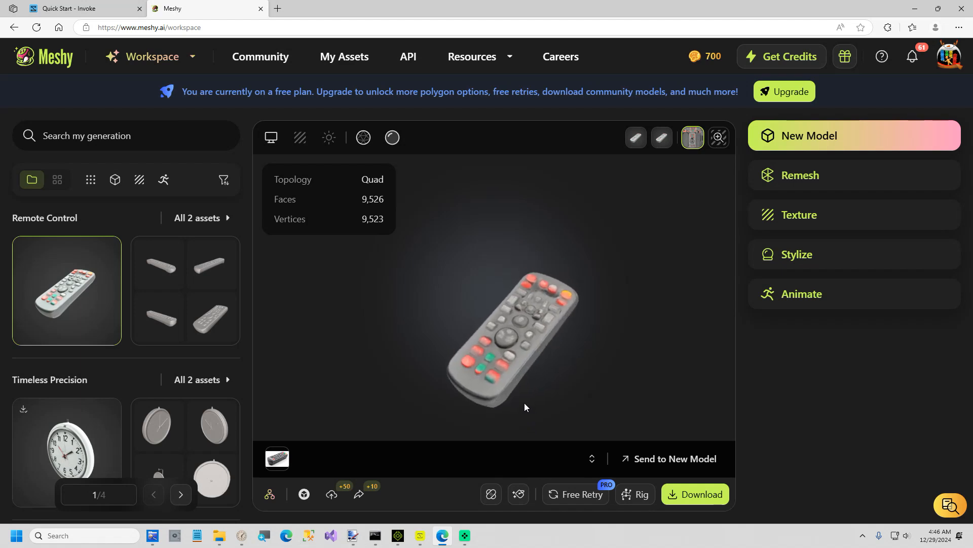
left_click(692, 494)
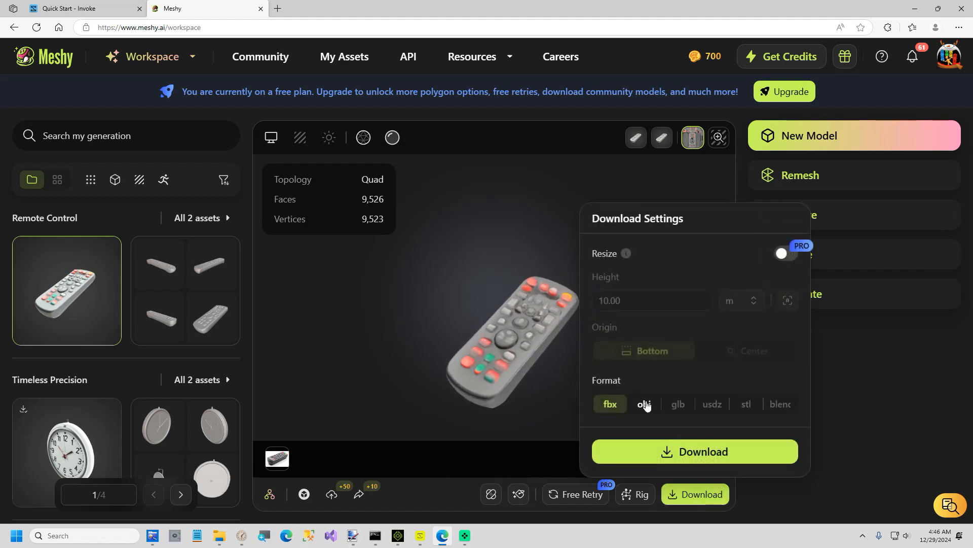
left_click(713, 406)
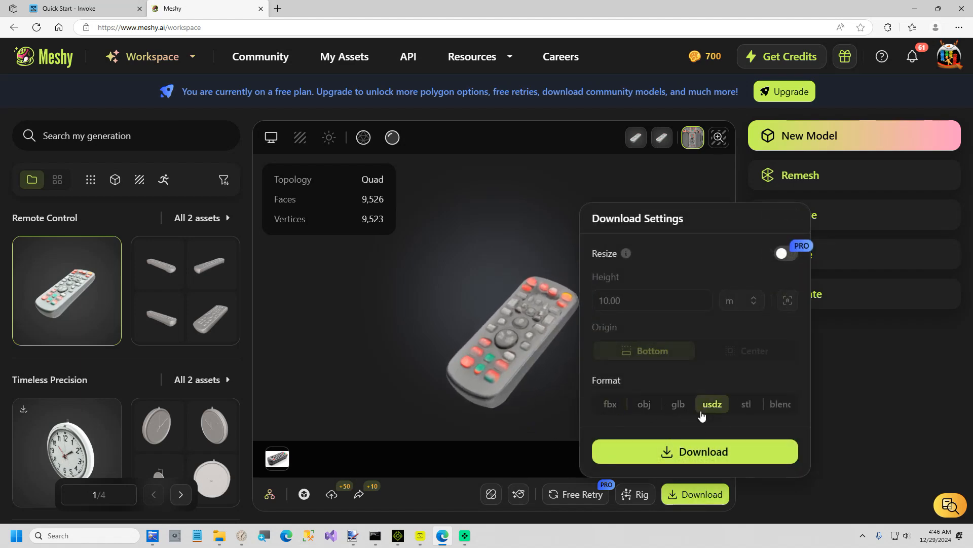
left_click(685, 461)
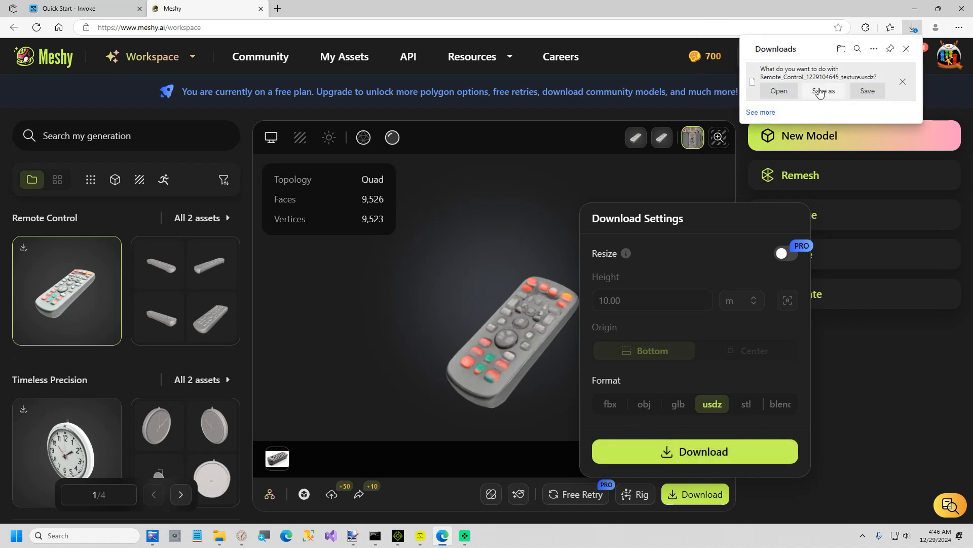
left_click(824, 92)
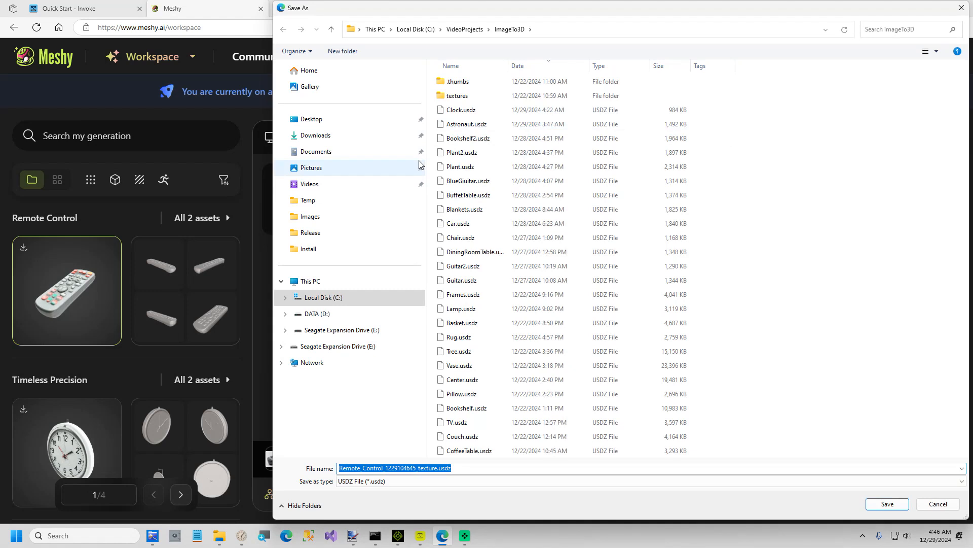
type("Remote")
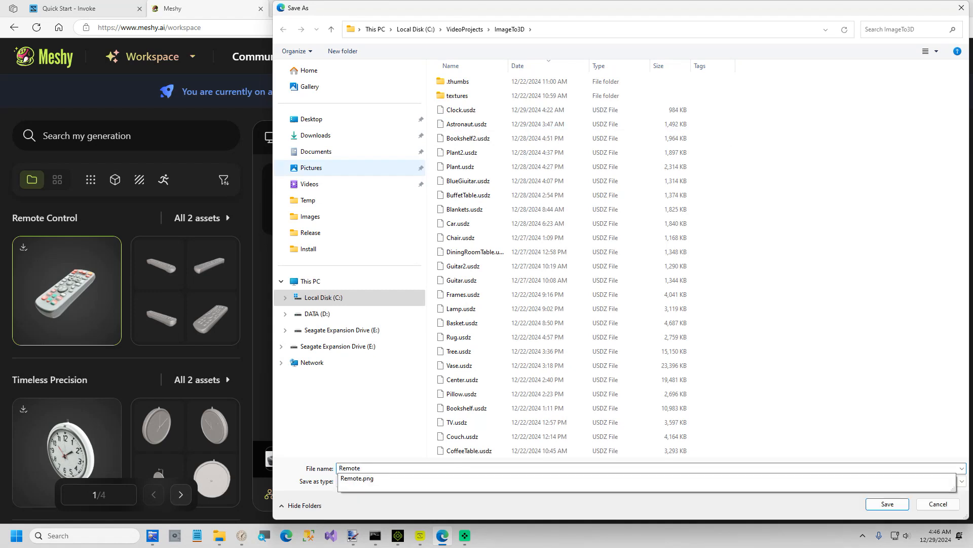
left_click(886, 503)
Switch to iClone 8 and import Remote.usdz from C:/VideoProjects/ImageTo3D into the living room scene using the Omniverse USD import
left_click(399, 537)
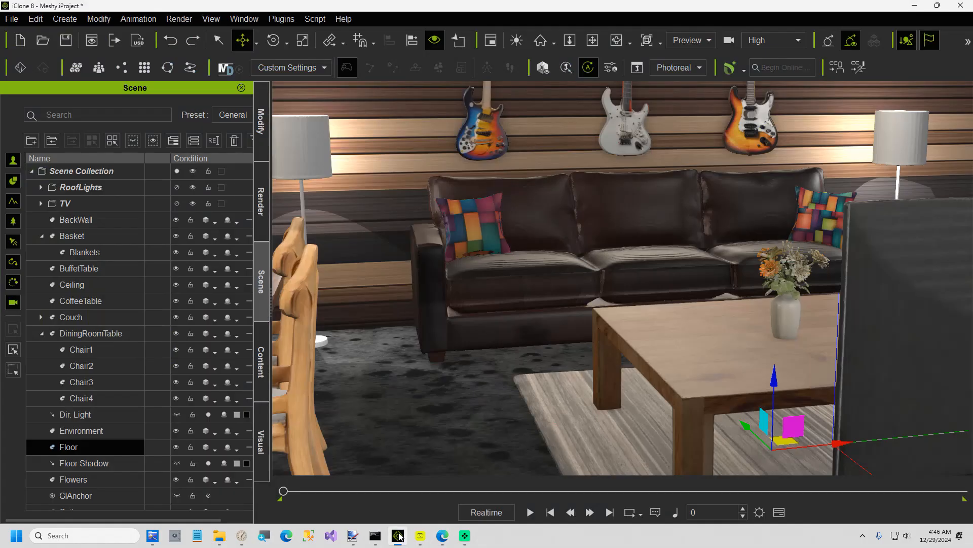
left_click(282, 20)
mouse_move(315, 64)
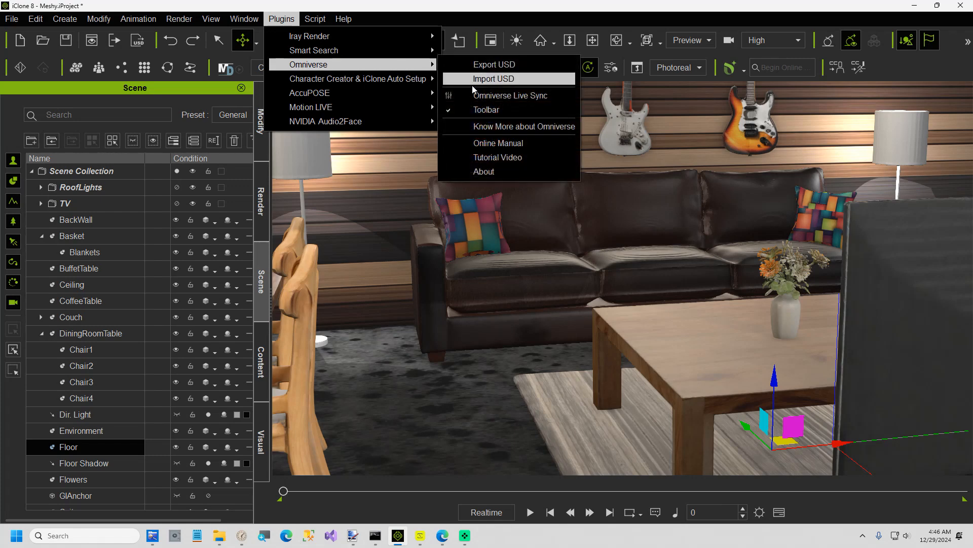
left_click(473, 85)
left_click(572, 289)
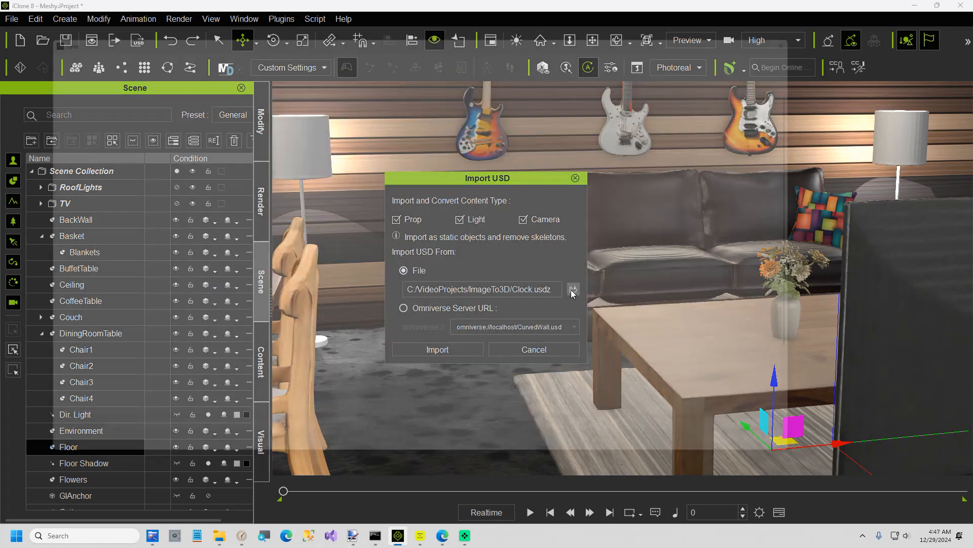
double_click(210, 126)
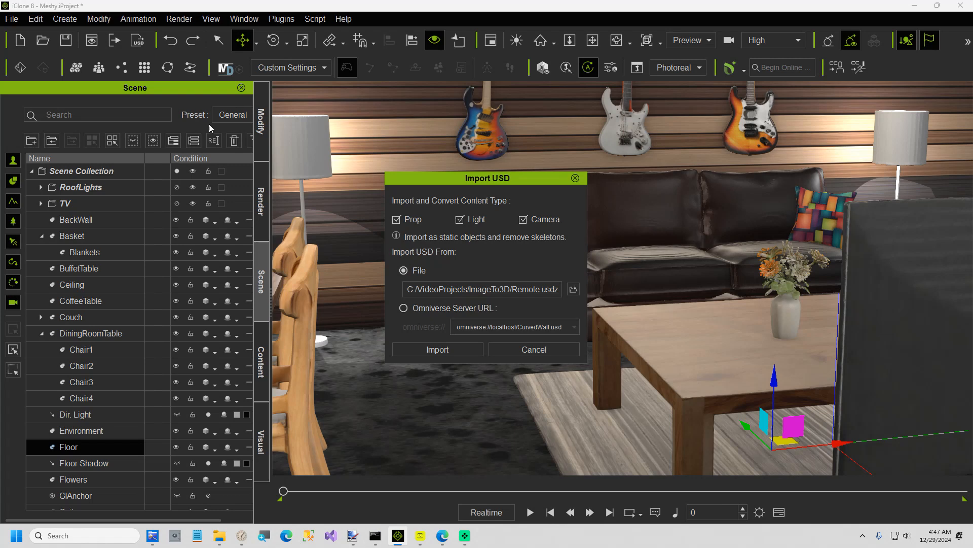
left_click(427, 349)
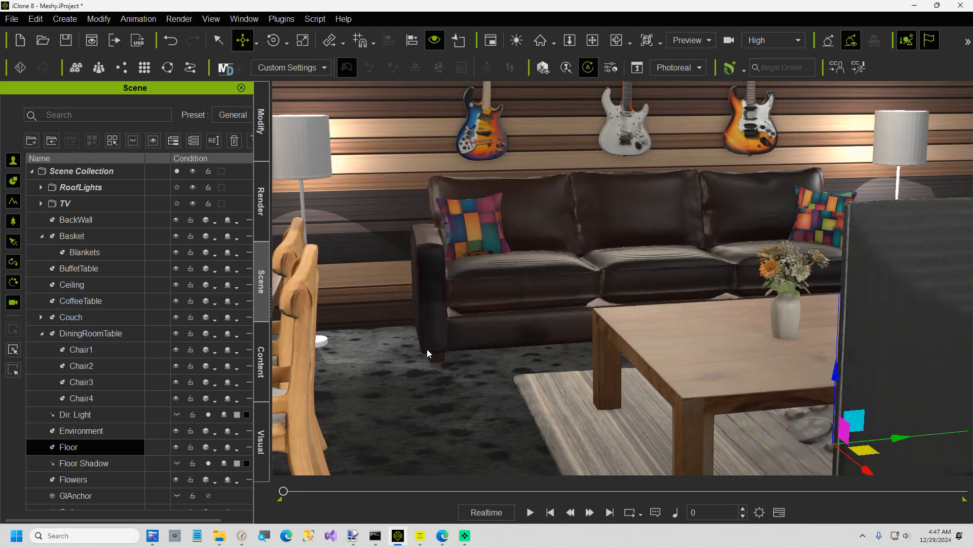
Raise the imported remote, move it out from behind the TV to in front of the couch, and show its transform settings
left_click_drag(836, 375, 805, 163)
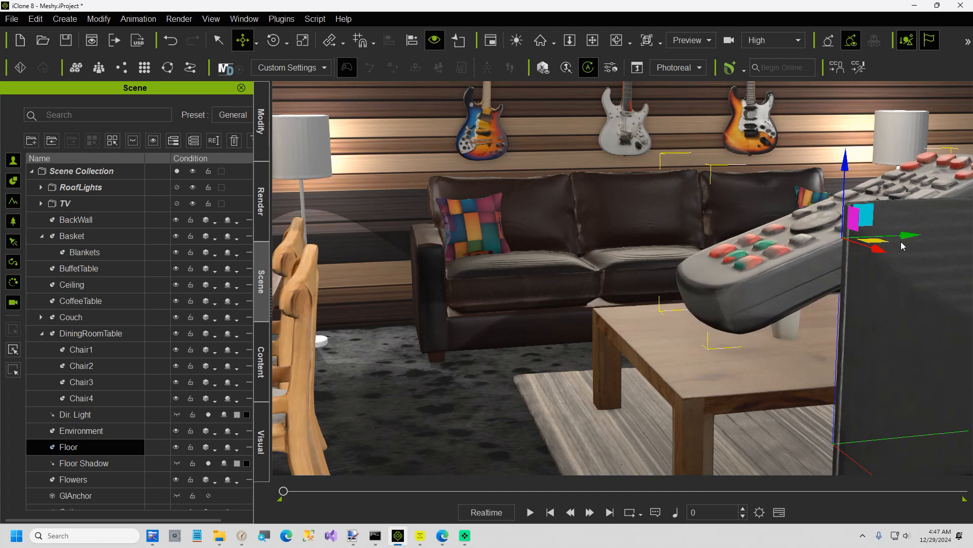
left_click_drag(902, 239, 741, 266)
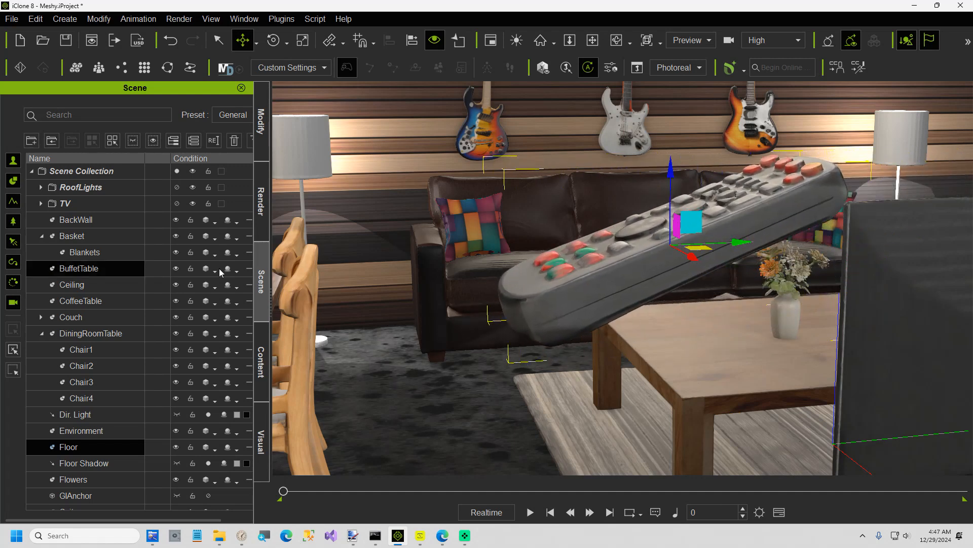
left_click(262, 142)
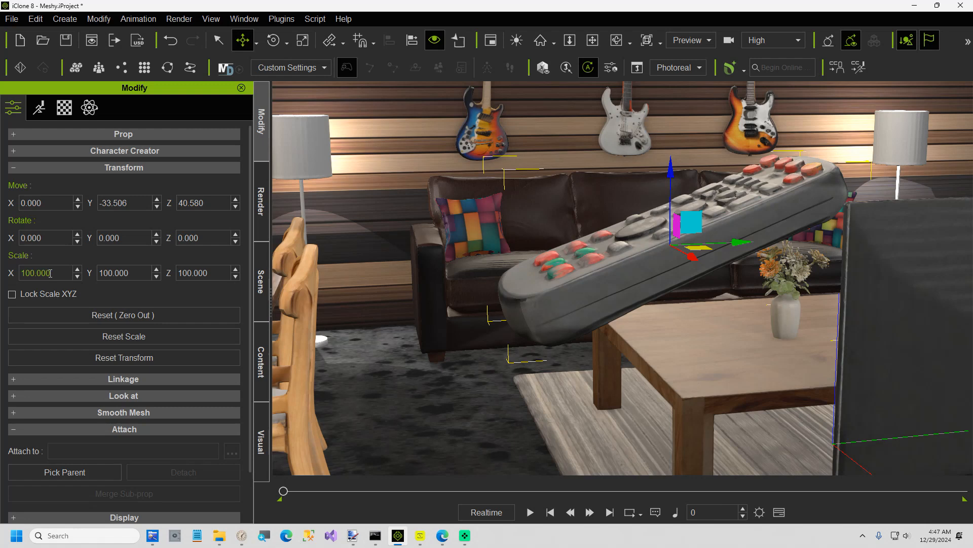
Try scaling the remote to 20 on the X, Y and Z axes
left_click_drag(50, 273, 5, 269)
type("20")
key("Tab")
type("20")
key("Tab")
type("20")
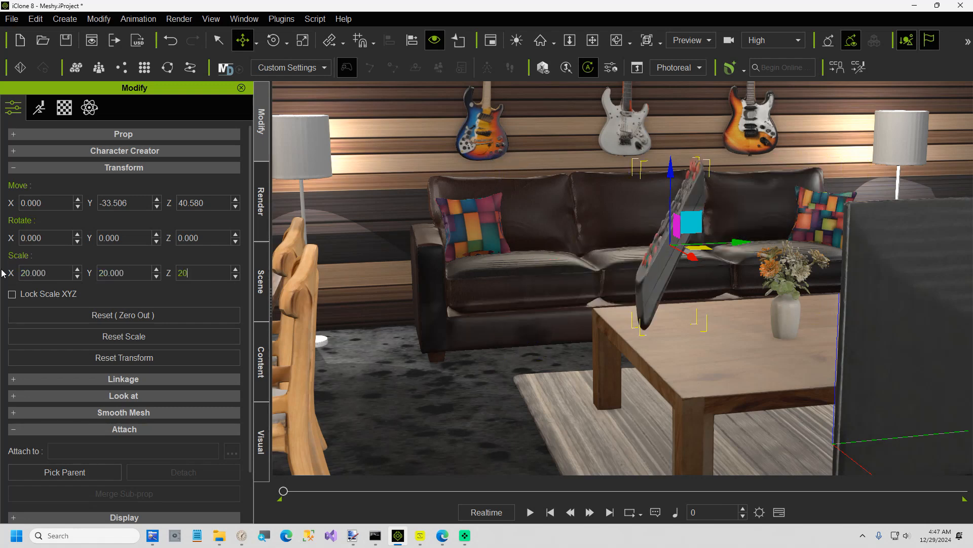
key("Return")
Set the remote's X, Y and Z scale to 25, and flatten it to a Z scale of about 20.75
left_click_drag(46, 273, 2, 275)
type("25")
key("Tab")
type("25")
key("Tab")
type("25")
key("Return")
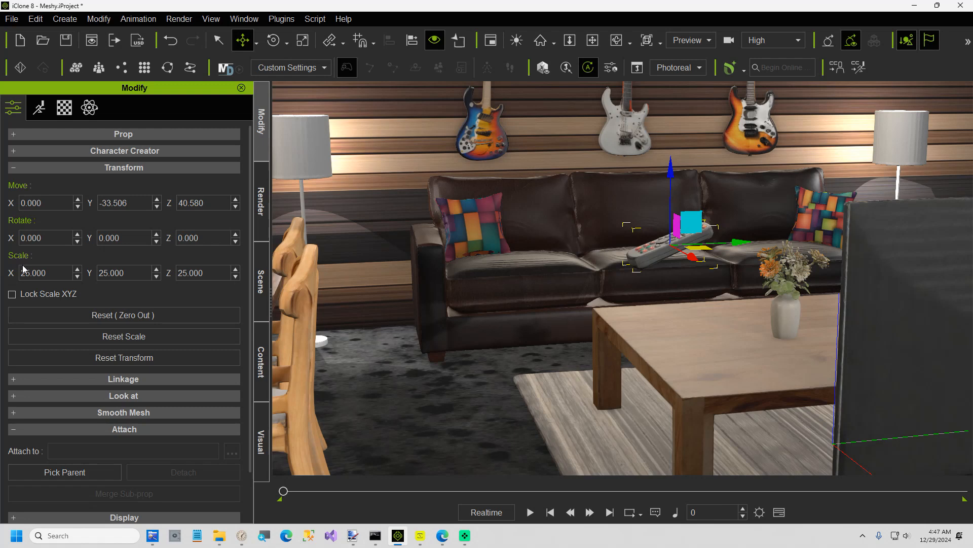
key("r")
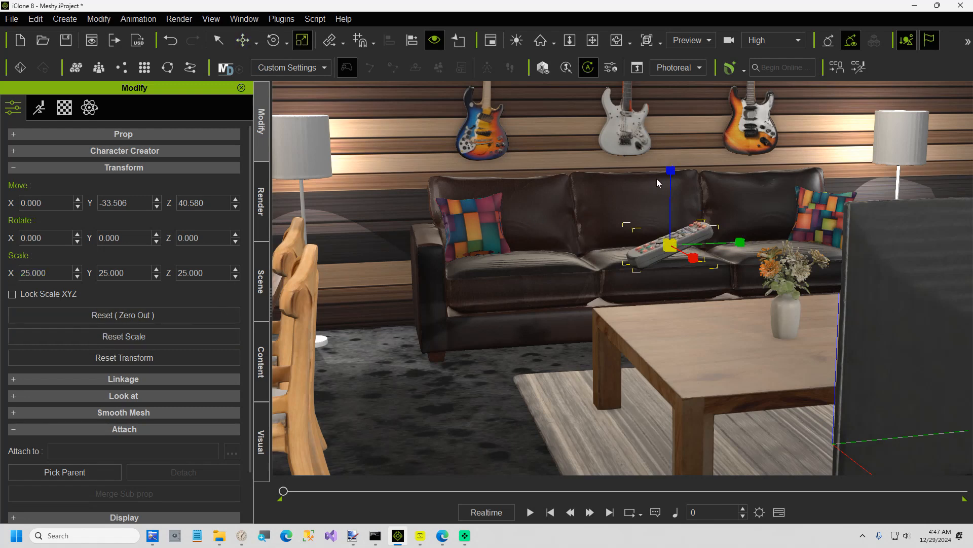
left_click_drag(670, 172, 668, 195)
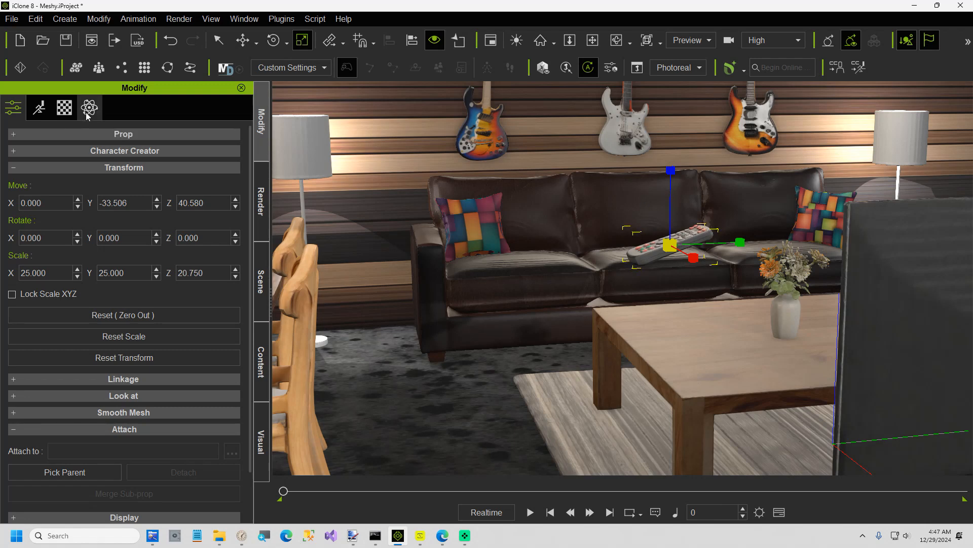
Darken the remote's Base Color texture by lowering its brightness to about -19 in Adjust Color
left_click(69, 109)
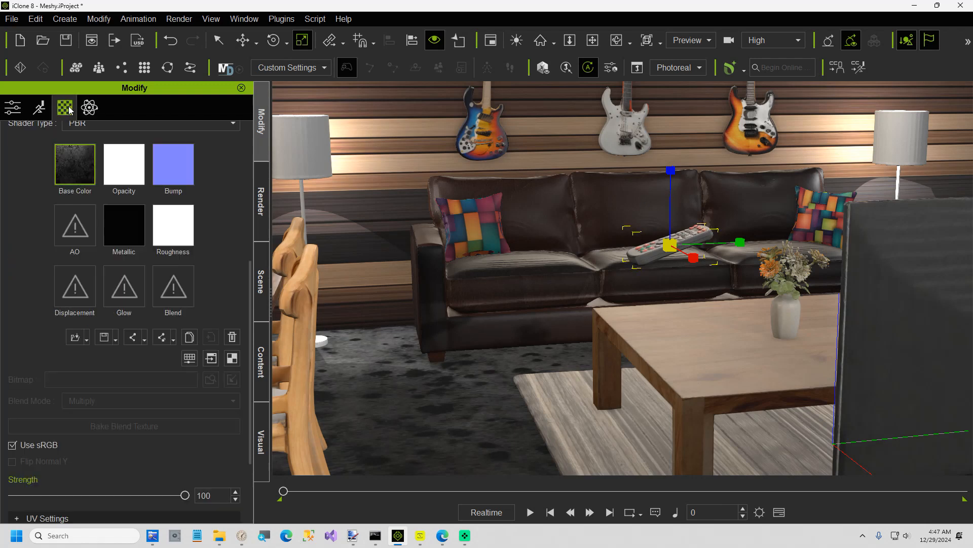
left_click(190, 358)
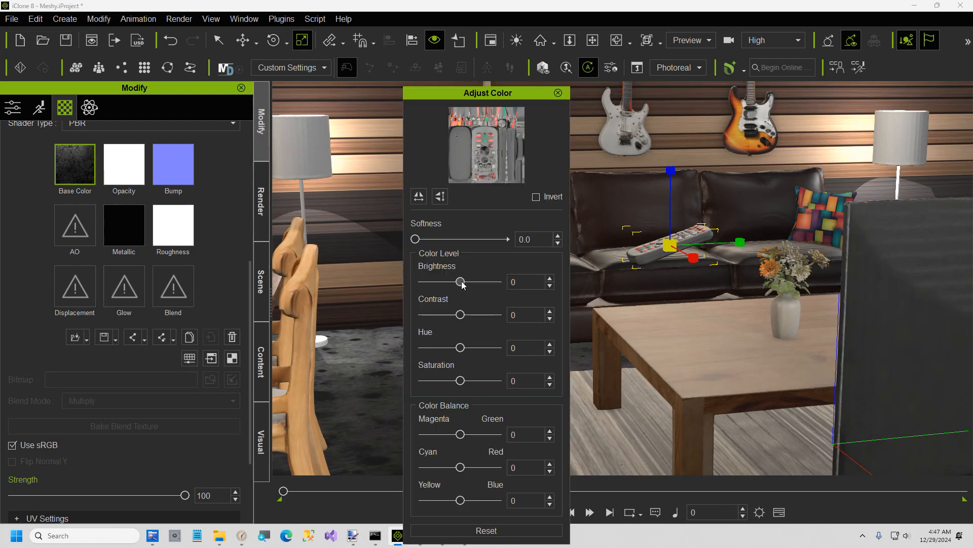
left_click_drag(463, 285, 457, 286)
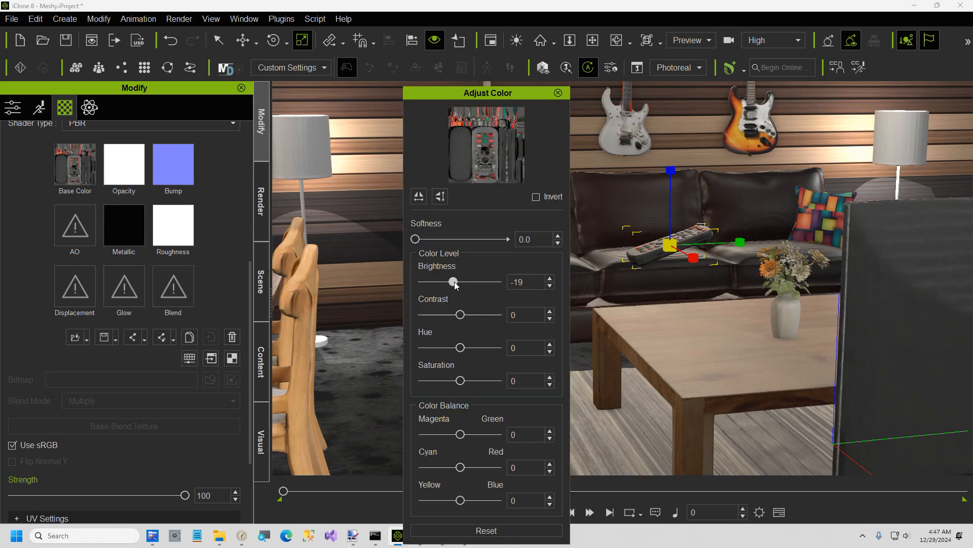
left_click(558, 94)
Lower the remote onto the coffee table and tilt it until it lies flat on the tabletop
key("w")
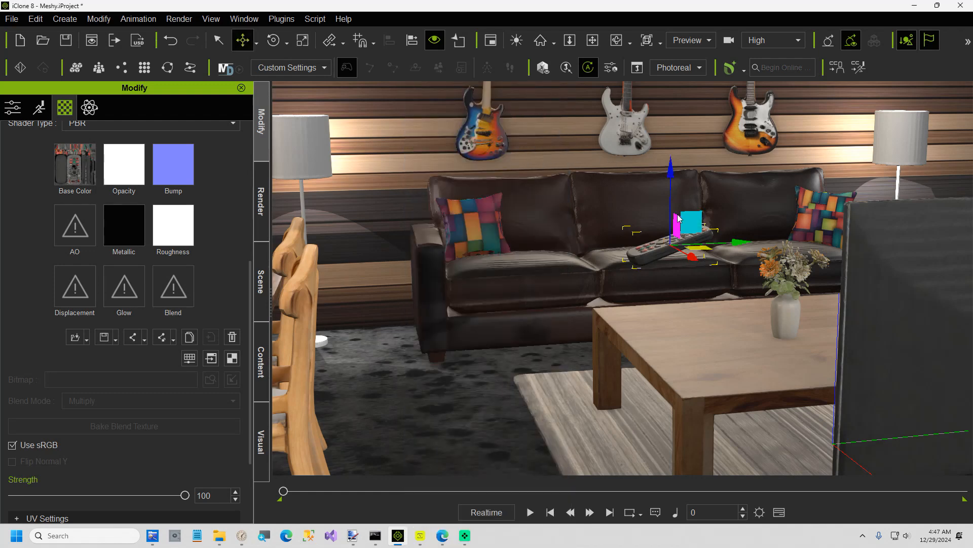
left_click_drag(671, 175, 702, 296)
key("e")
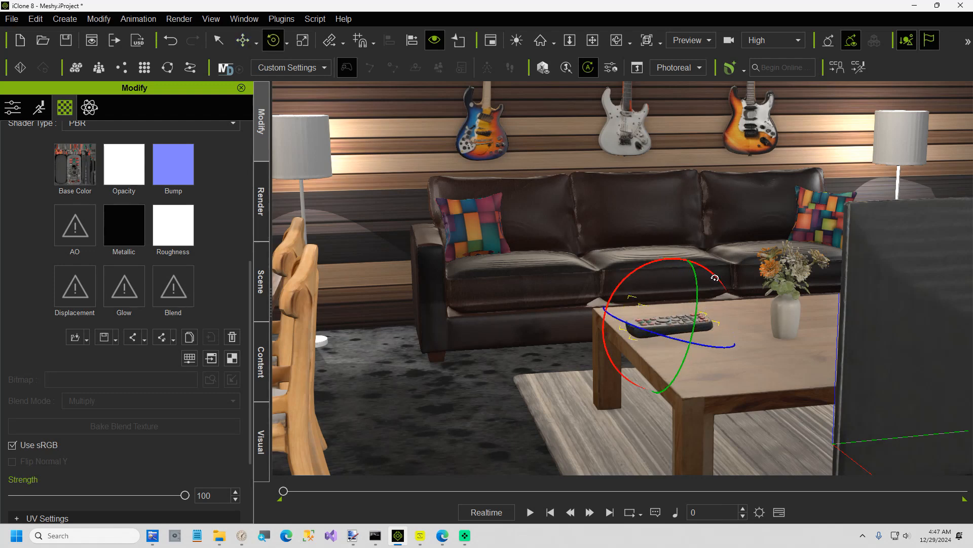
key("w")
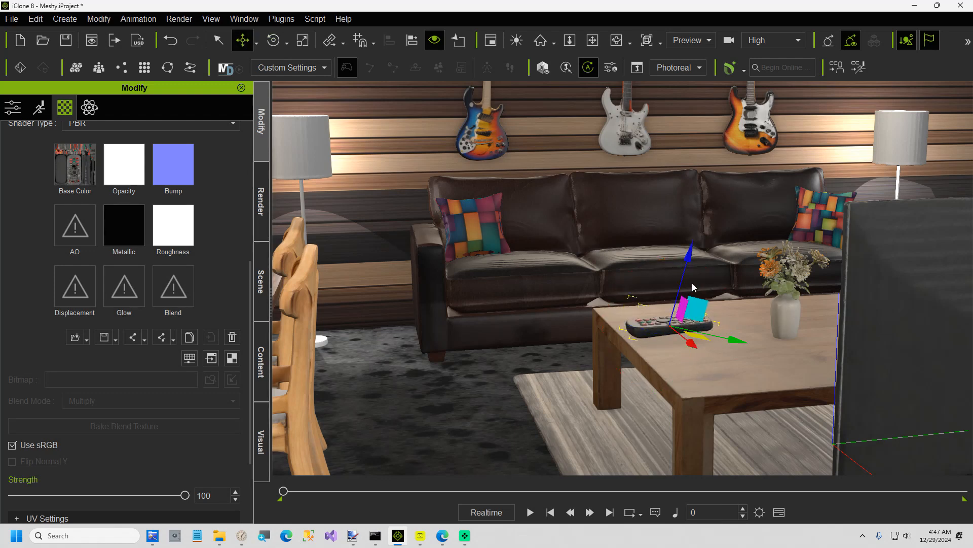
key("e")
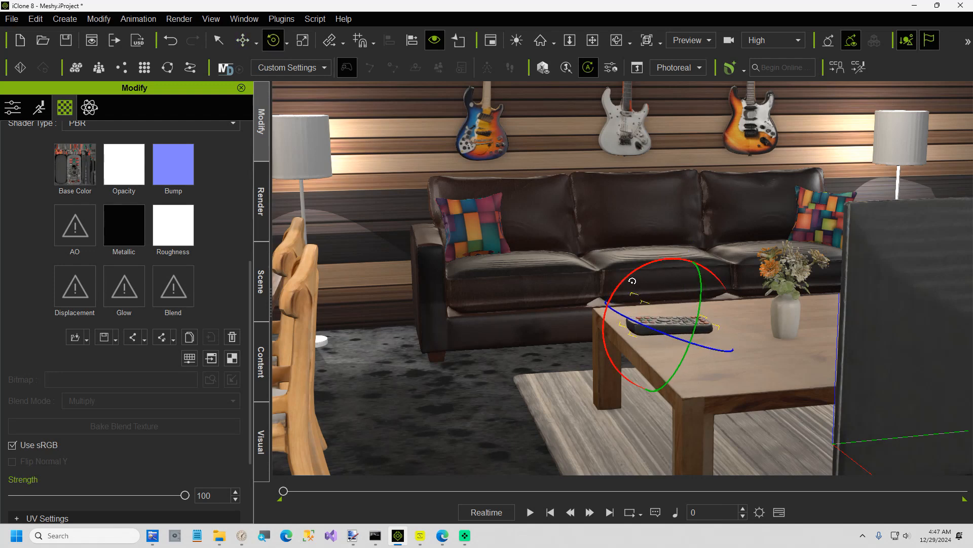
key("w")
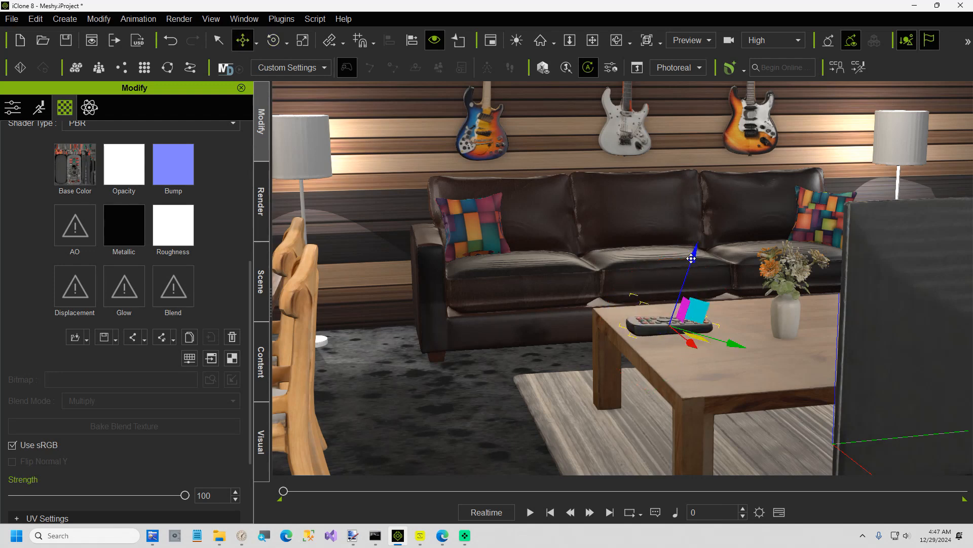
left_click(691, 258)
left_click(651, 332)
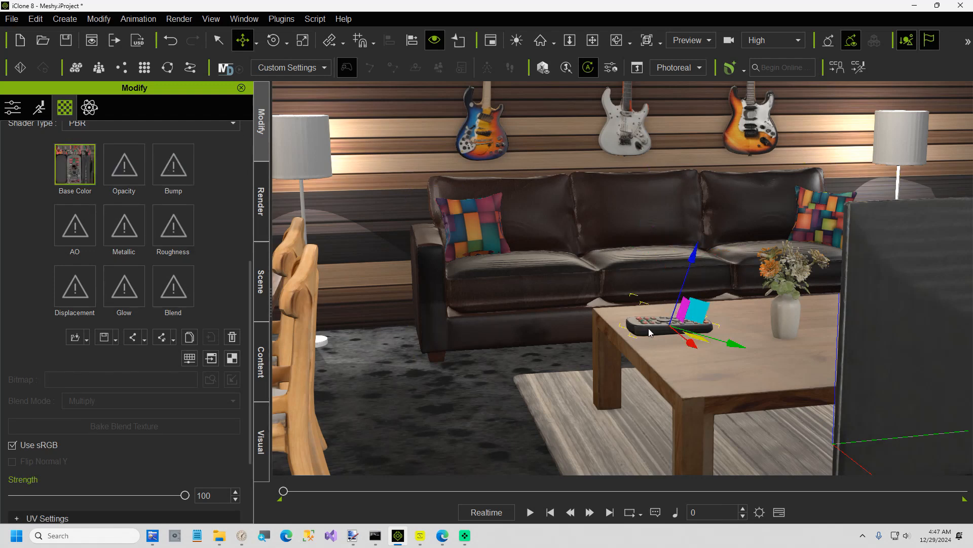
mouse_move(669, 254)
left_mouse_down()
mouse_move(665, 268)
mouse_move(669, 256)
left_mouse_up()
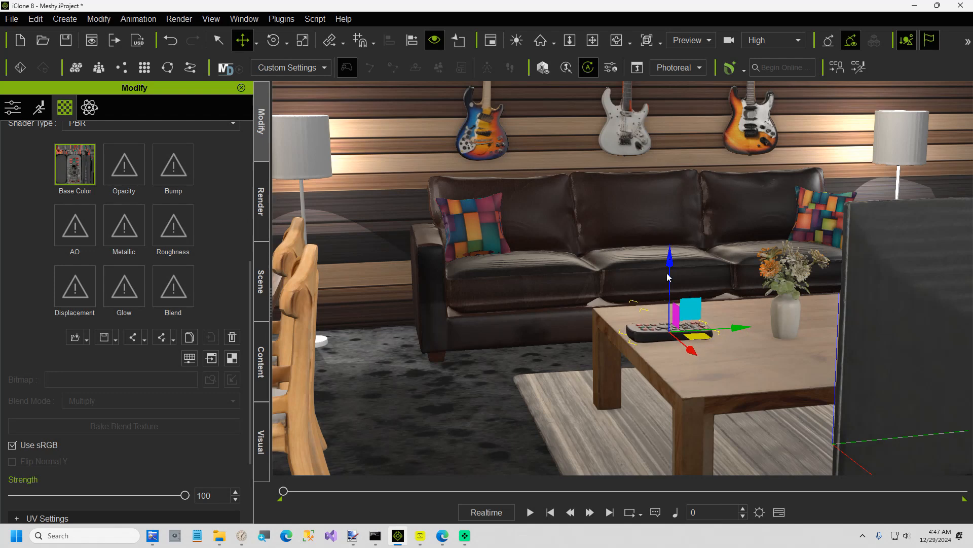
Turn the remote about its vertical axis and position it near the coffee table's rear corner by the couch
key("e")
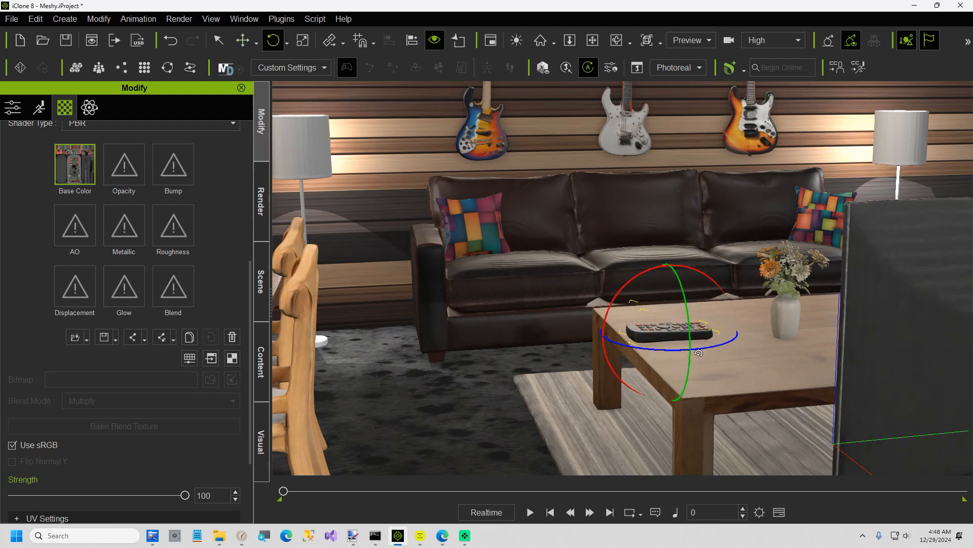
left_click_drag(712, 346, 672, 330)
key("w")
View the whole furnished room from behind the dining table to check the finished scene
left_click(687, 371)
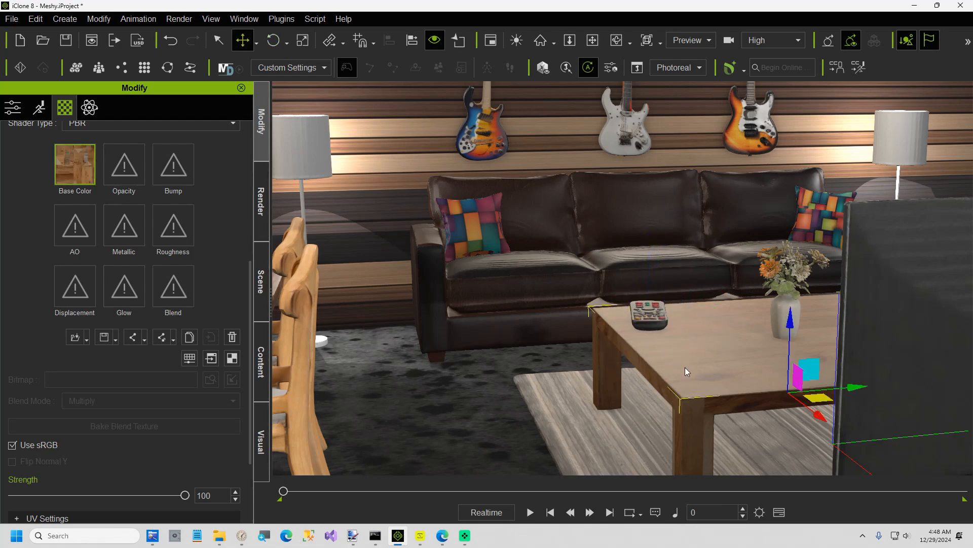
left_click_drag(682, 377, 740, 346)
mouse_move(592, 408)
left_mouse_down()
mouse_move(557, 365)
mouse_move(549, 371)
mouse_move(590, 437)
mouse_move(477, 440)
mouse_move(639, 462)
mouse_move(584, 423)
left_mouse_up()
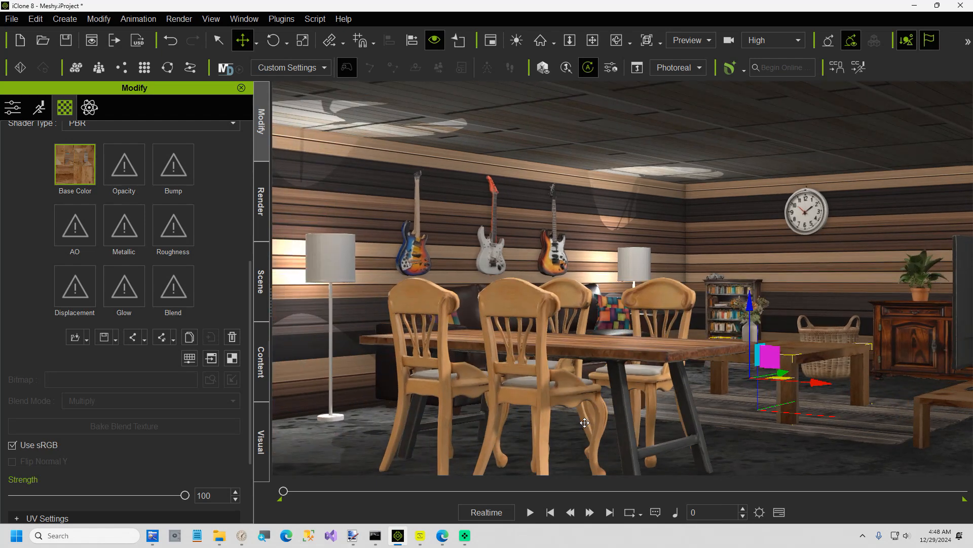